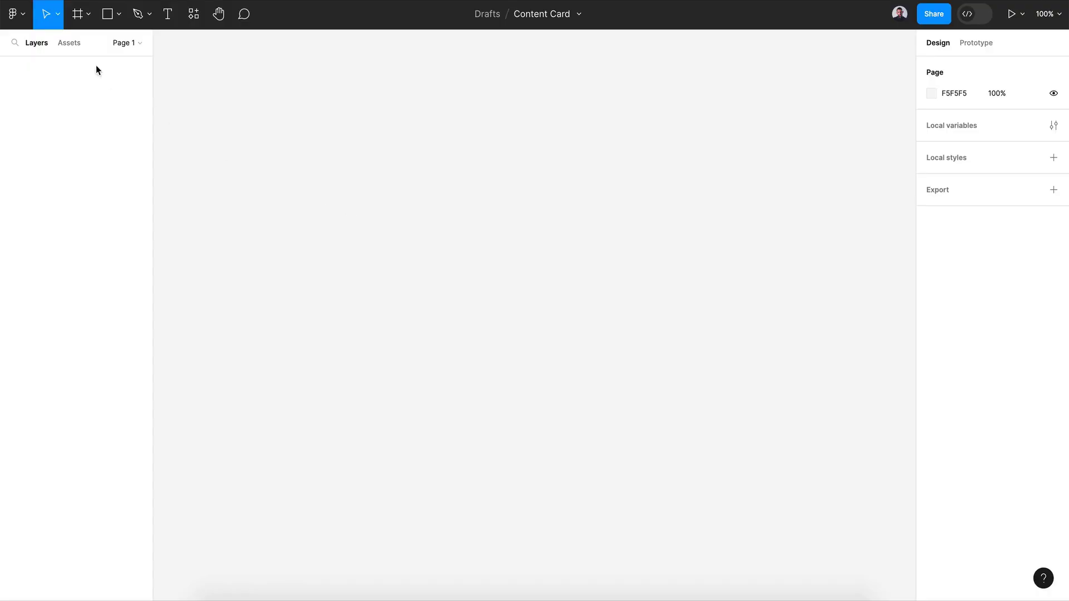
Select the Frame tool in the empty Content Card draft
{"action": "left_click", "coordinate": [72, 12]}
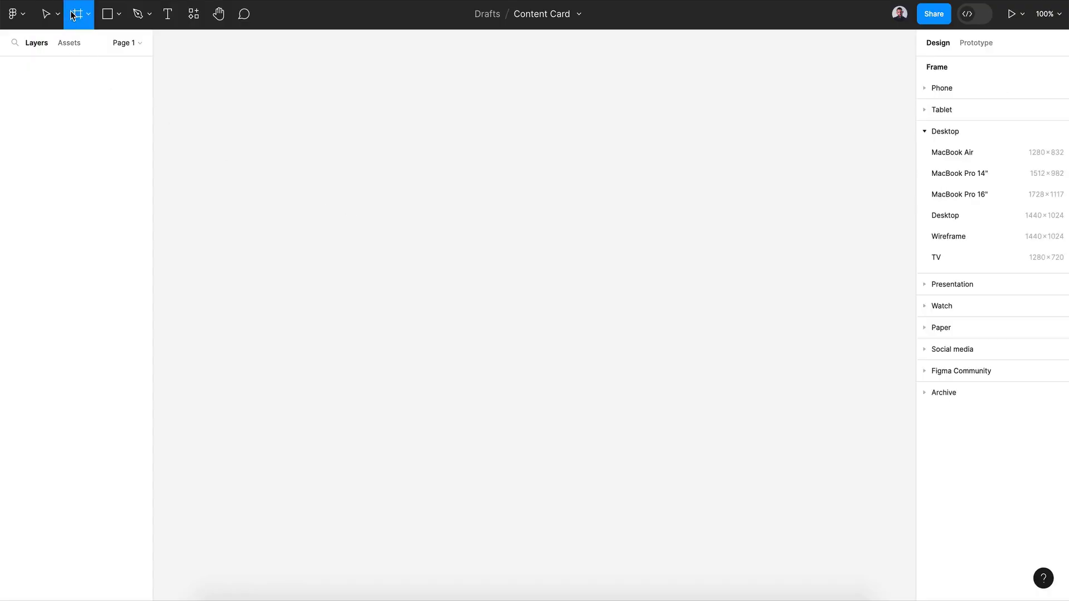
Draw a 292×447 frame with a corner radius of 20
{"action": "left_click_drag", "start_coordinate": [336, 141], "coordinate": [522, 435]}
{"action": "left_click", "coordinate": [1010, 164]}
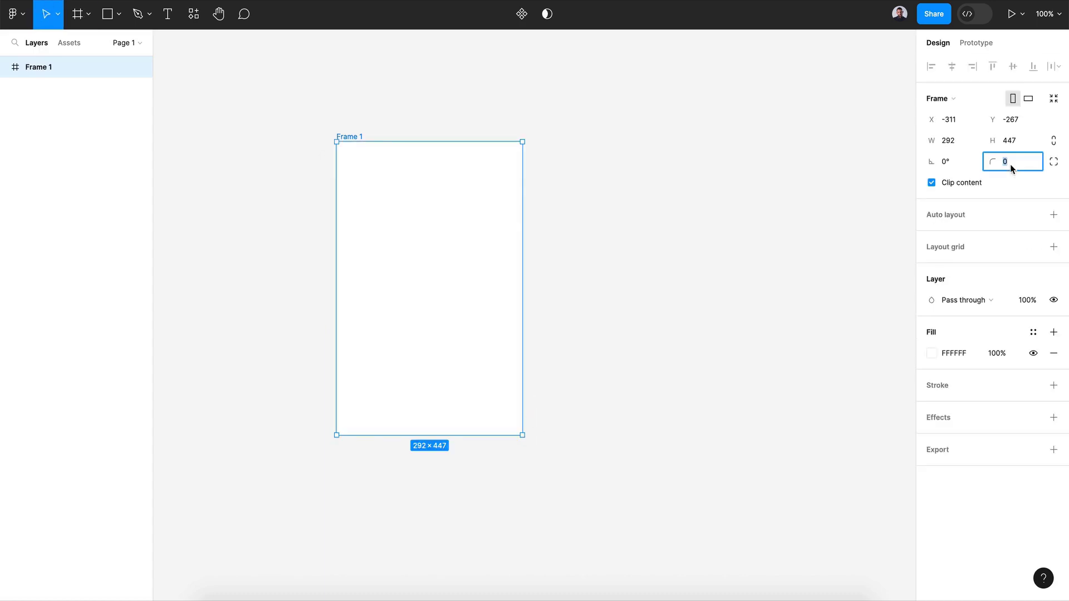
{"action": "type", "text": "20"}
{"action": "key", "text": "Return"}
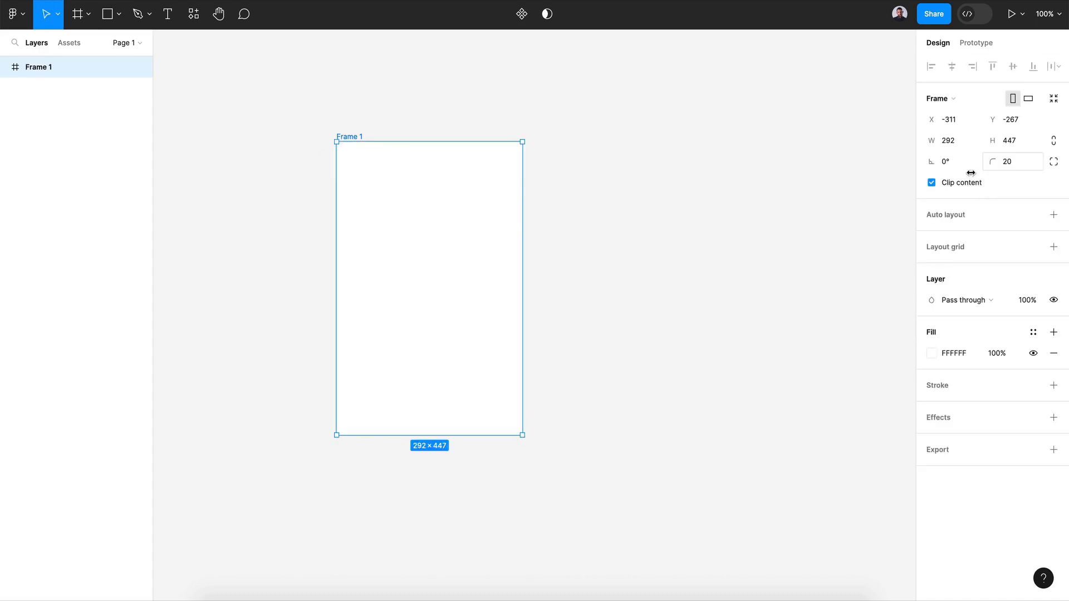
Name the frame Card and fill it with a full-size grey rectangle
{"action": "scroll", "coordinate": [393, 227], "scroll_direction": "up", "scroll_amount": 5}
{"action": "double_click", "coordinate": [45, 69]}
{"action": "type", "text": "Card"}
{"action": "key", "text": "Return"}
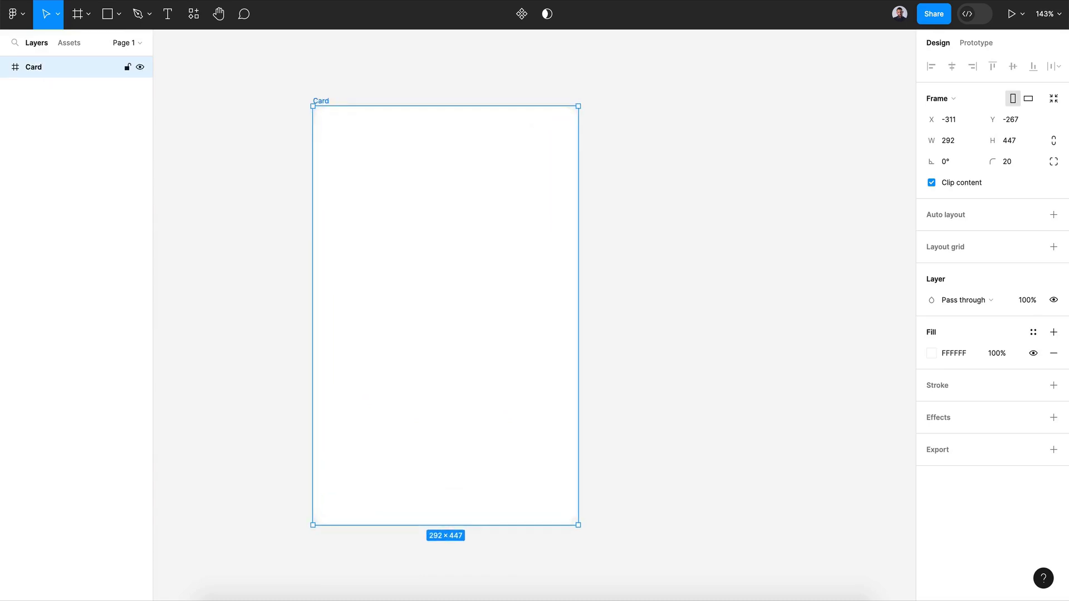
{"action": "left_click", "coordinate": [109, 16]}
{"action": "mouse_move", "coordinate": [313, 106]}
{"action": "left_mouse_down"}
{"action": "mouse_move", "coordinate": [577, 461]}
{"action": "mouse_move", "coordinate": [589, 518]}
{"action": "mouse_move", "coordinate": [577, 525]}
{"action": "left_mouse_up"}
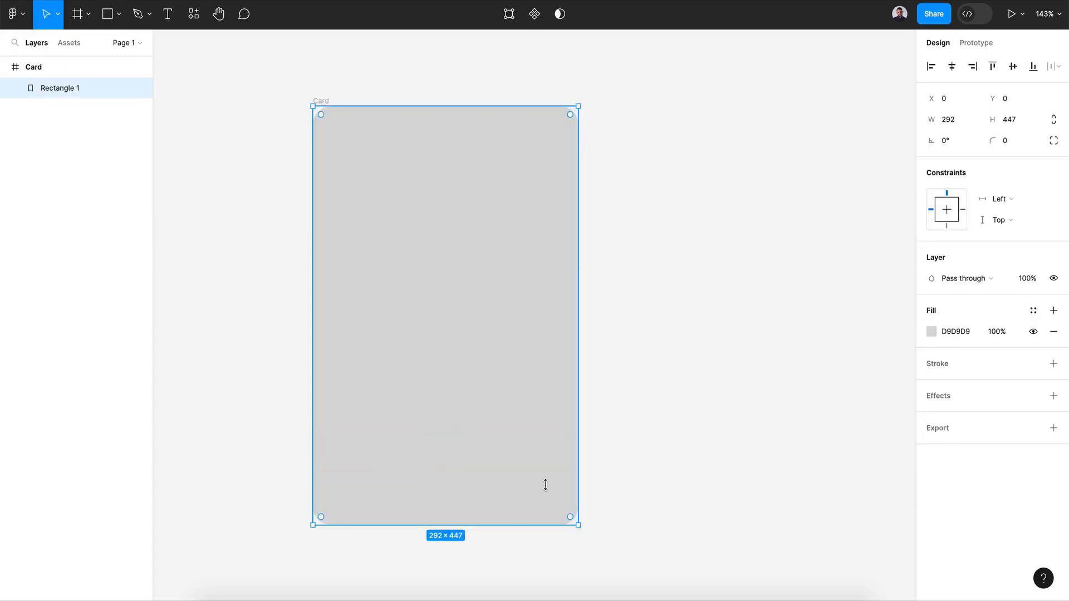
Rename Rectangle 1 to Image and fill it with a red-pink-purple gradient from an image plugin
{"action": "left_click", "coordinate": [33, 67]}
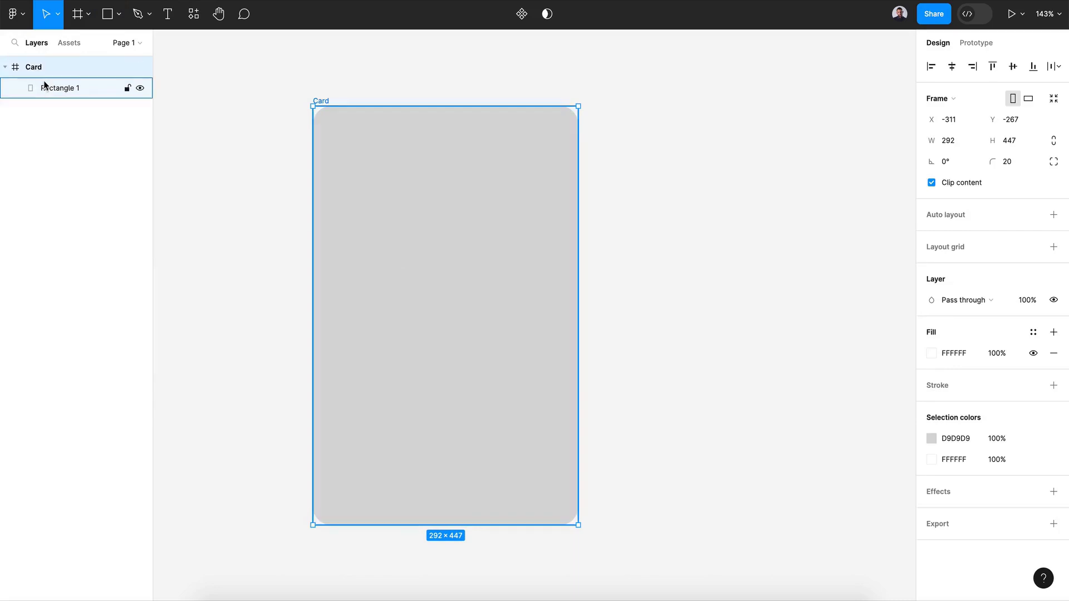
{"action": "left_click", "coordinate": [44, 82]}
{"action": "double_click", "coordinate": [44, 83]}
{"action": "key", "text": "BackSpace"}
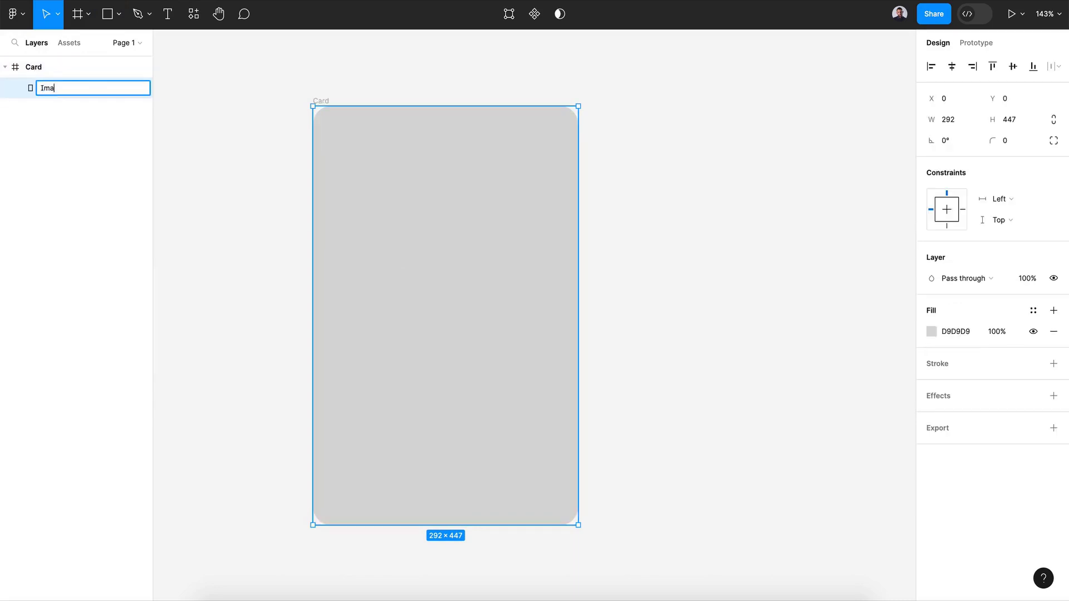
{"action": "key", "text": "Return"}
{"action": "left_click", "coordinate": [193, 14]}
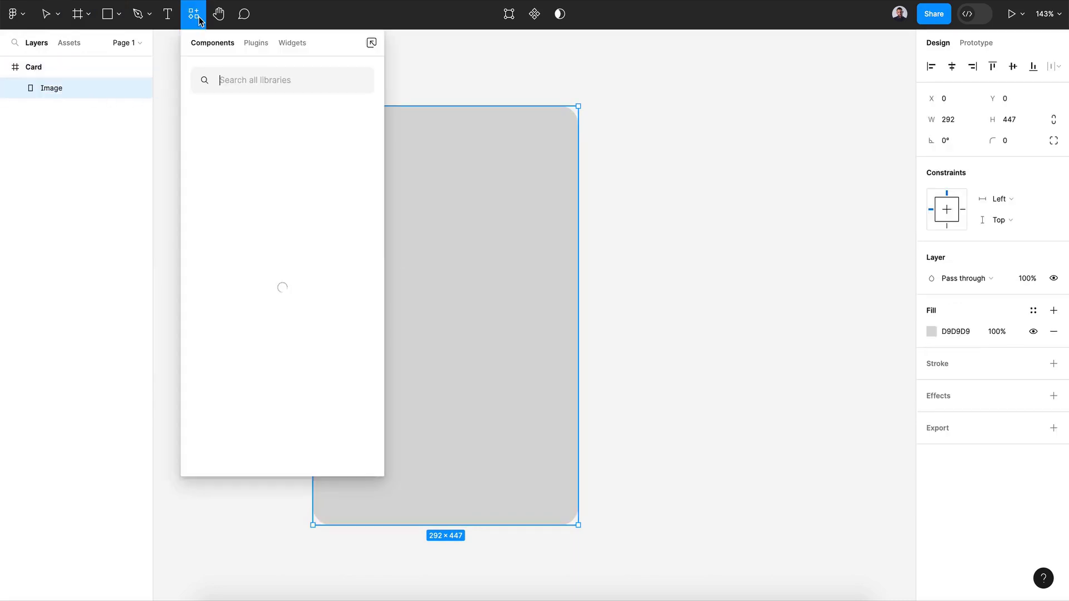
{"action": "left_click", "coordinate": [258, 50]}
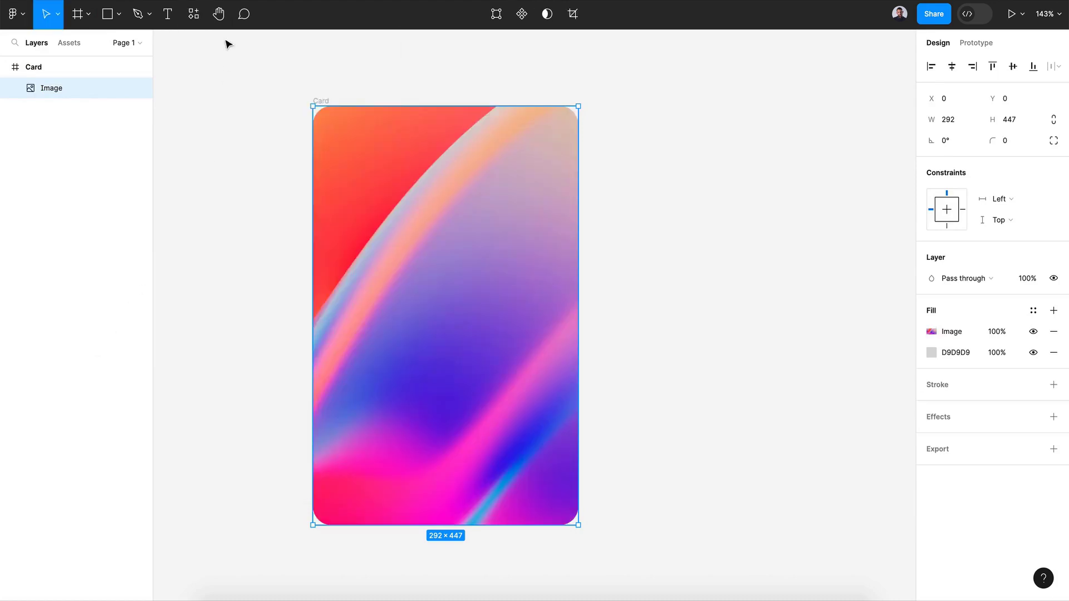
{"action": "left_click", "coordinate": [169, 19]}
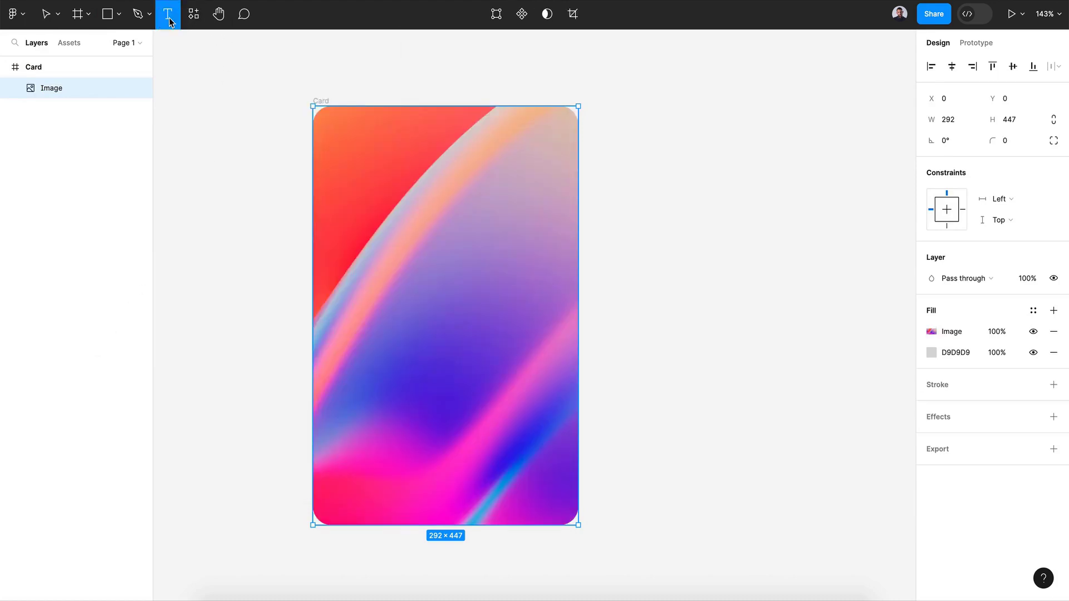
Add the headline 'Product for UX Designners' in Inter Bold 25, wrapped onto two lines
{"action": "left_click", "coordinate": [350, 402]}
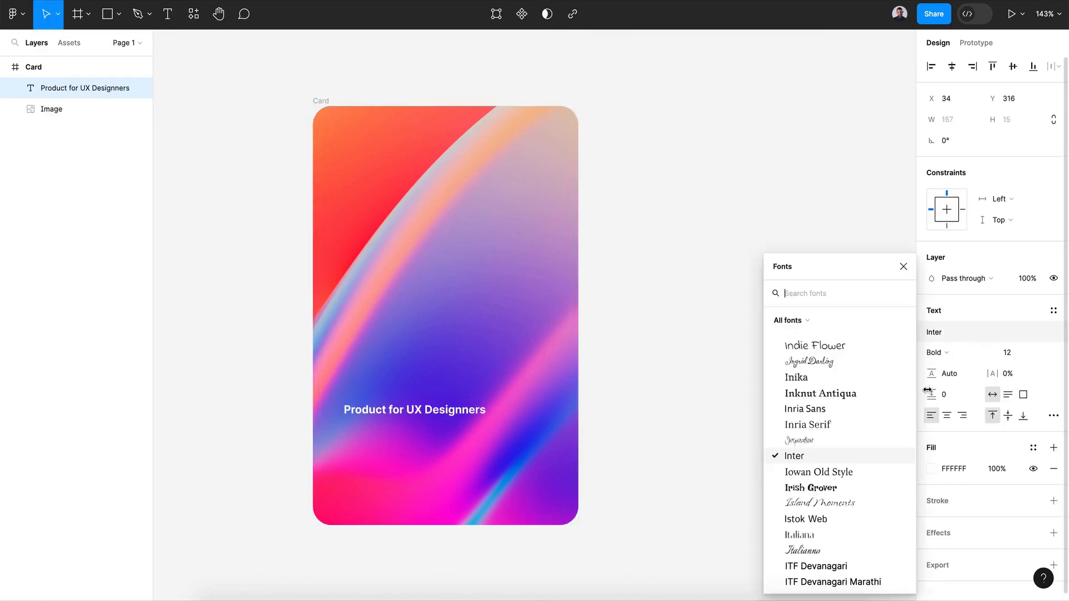
{"action": "left_click", "coordinate": [875, 454]}
{"action": "left_click", "coordinate": [1022, 357]}
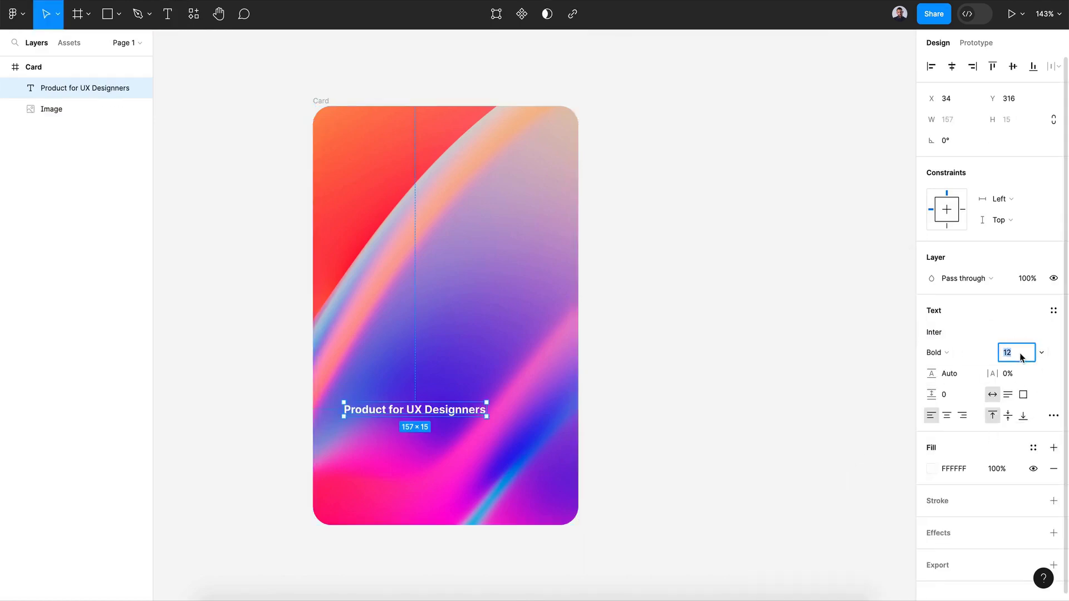
{"action": "type", "text": "25"}
{"action": "key", "text": "Return"}
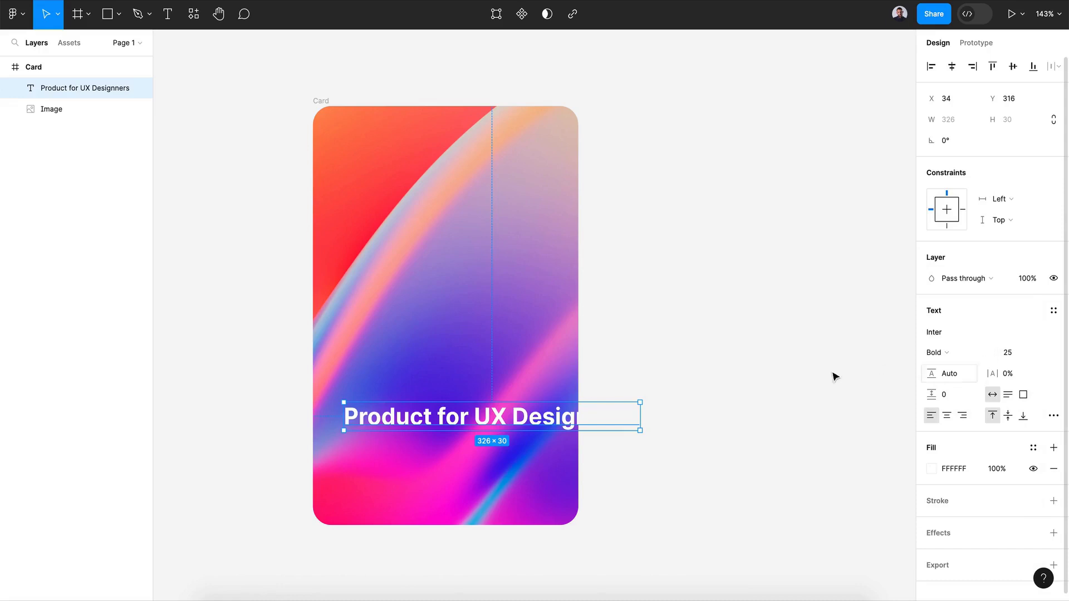
{"action": "left_click_drag", "start_coordinate": [640, 413], "coordinate": [511, 412]}
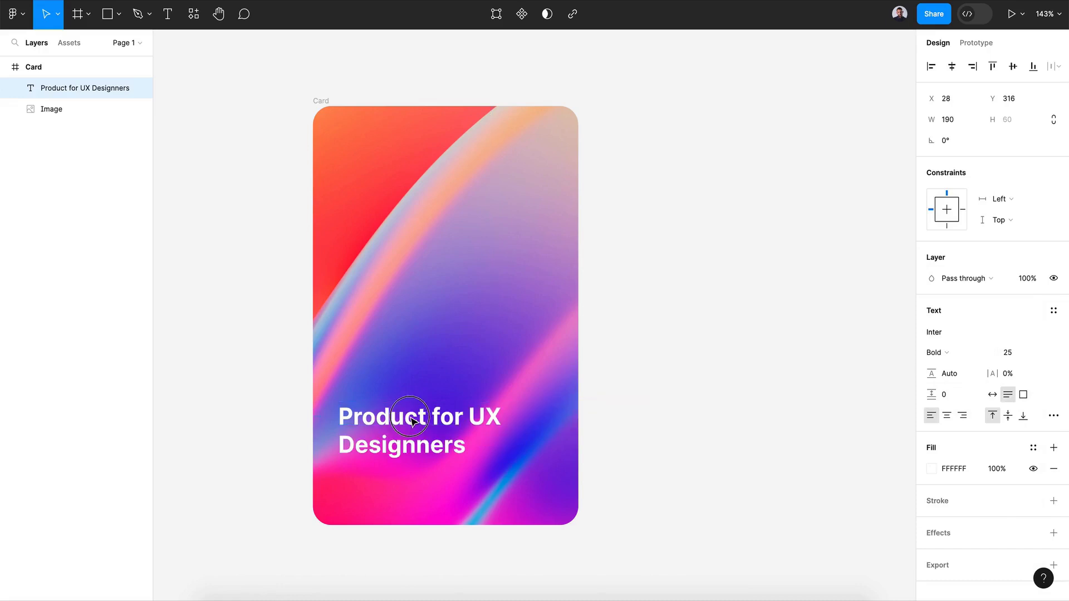
Add the PRODUCT DESIGN label above the headline and nudge the author name just under it
{"action": "left_click", "coordinate": [168, 13]}
{"action": "left_click", "coordinate": [340, 388]}
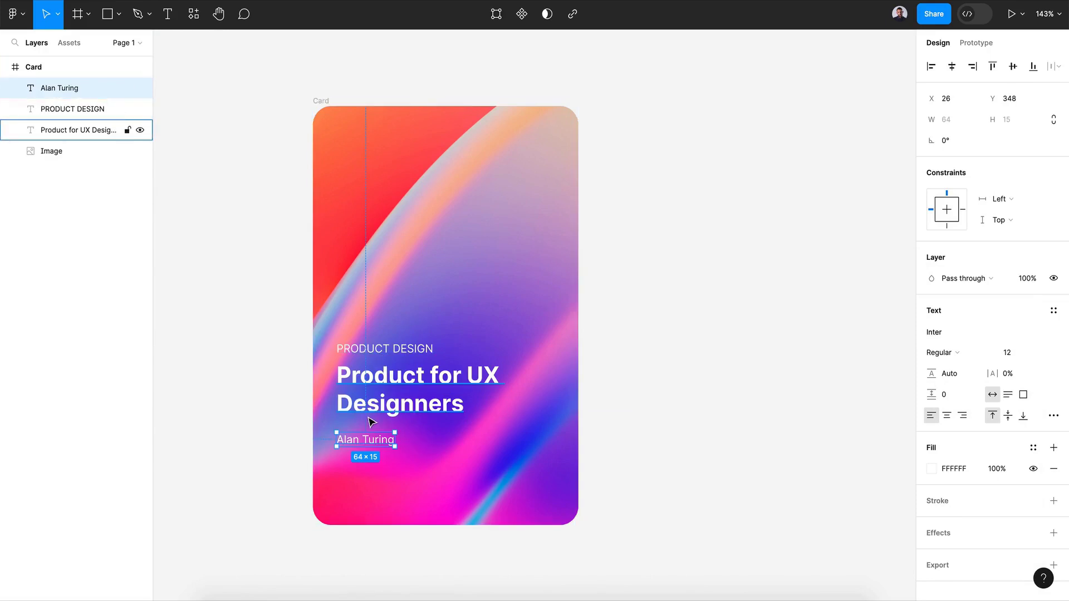
{"action": "left_click", "coordinate": [367, 444]}
{"action": "left_click_drag", "start_coordinate": [366, 441], "coordinate": [365, 439]}
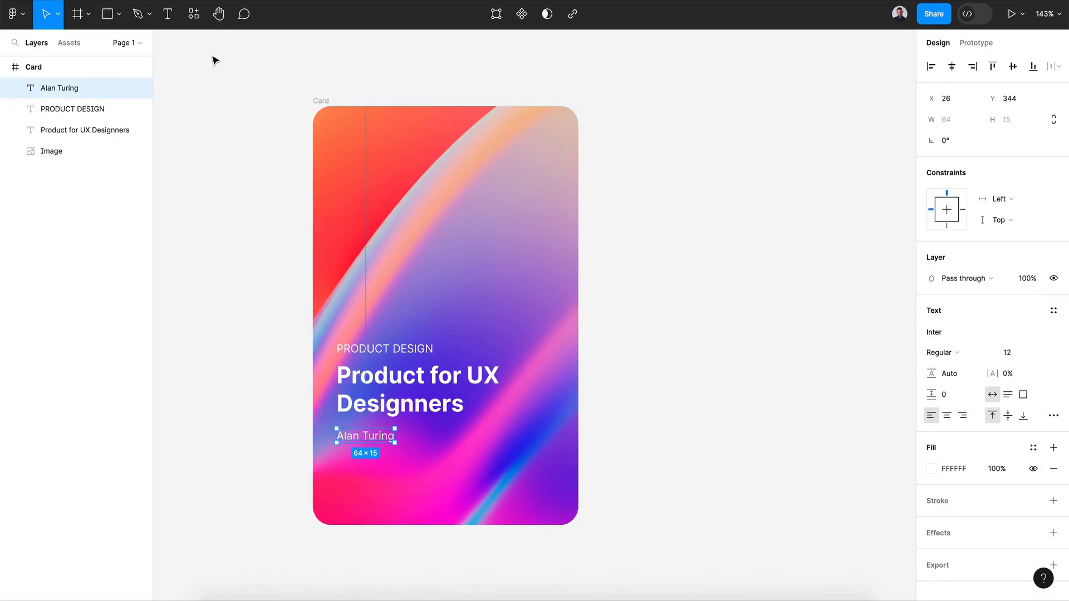
{"action": "left_click", "coordinate": [194, 14]}
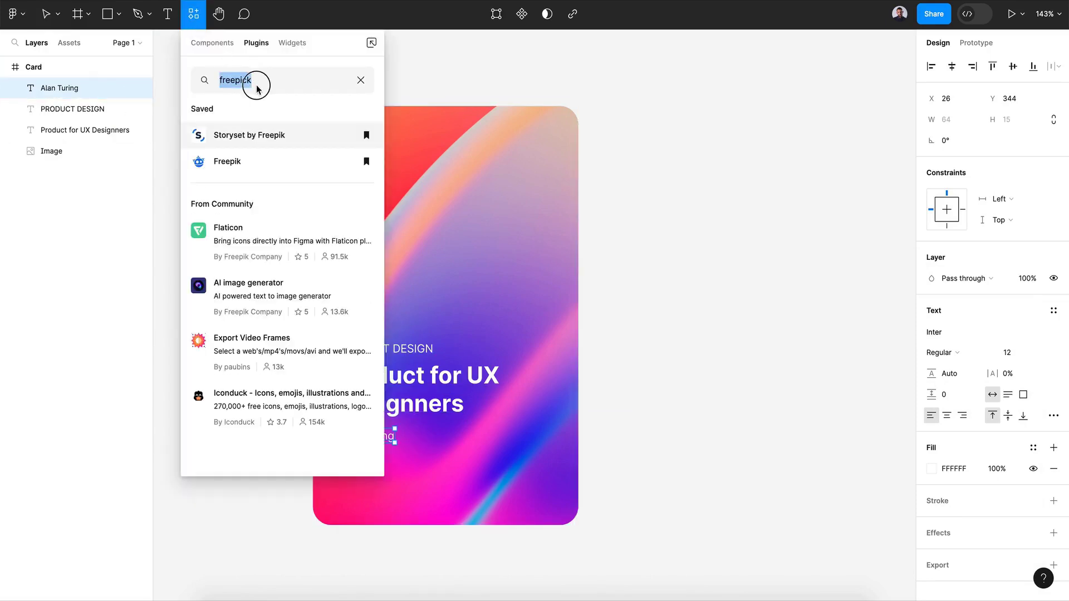
Insert a right-arrow icon from the Iconify plugin onto the card, sized 32 wide
{"action": "key", "text": "BackSpace"}
{"action": "type", "text": "icon"}
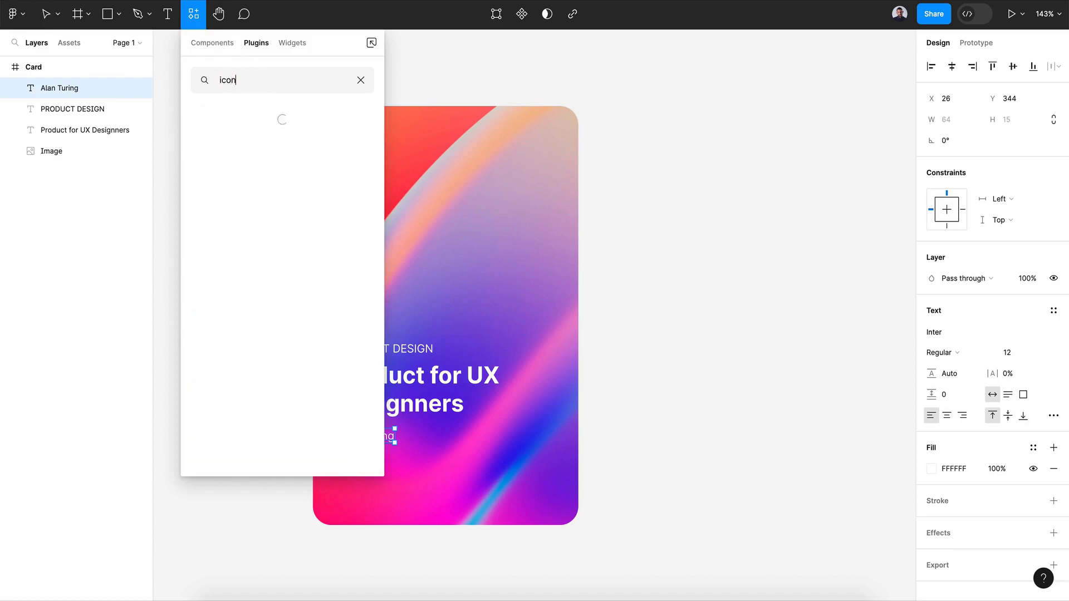
{"action": "key", "text": "Return"}
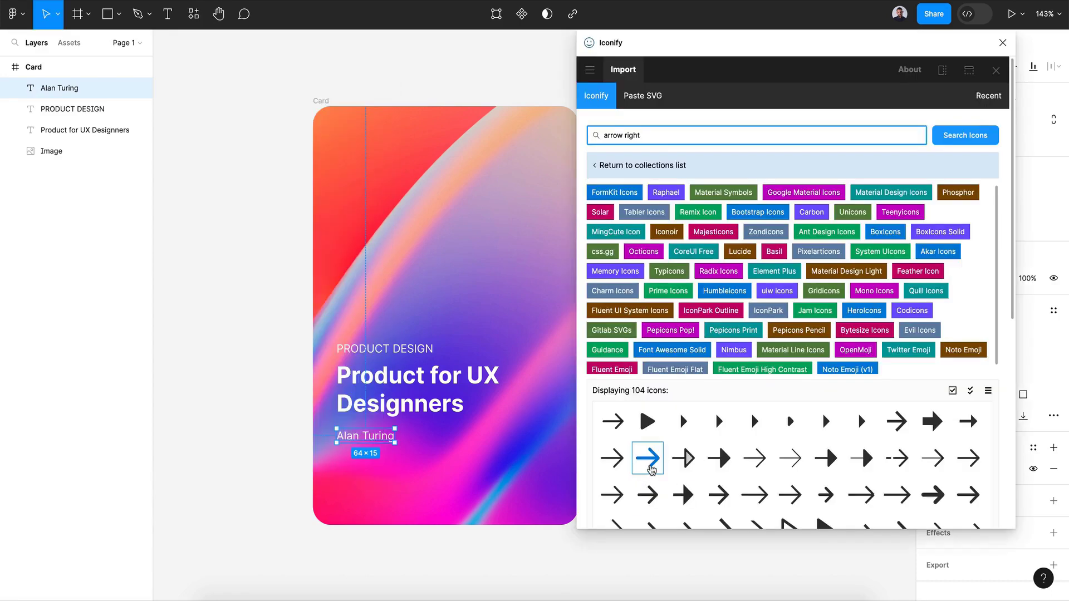
{"action": "left_click_drag", "start_coordinate": [651, 470], "coordinate": [528, 493]}
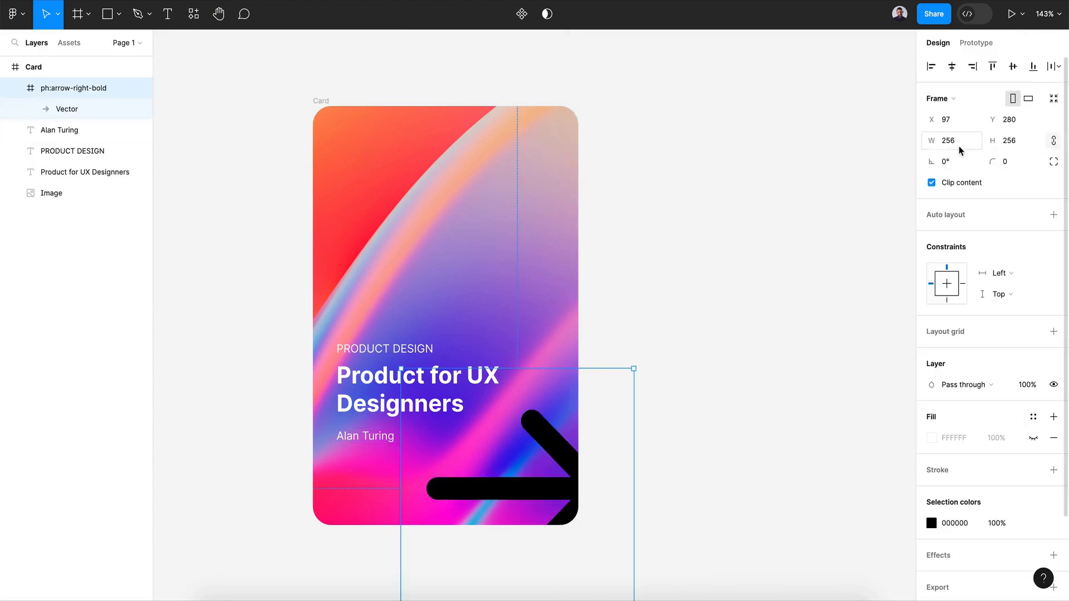
{"action": "left_click", "coordinate": [960, 150]}
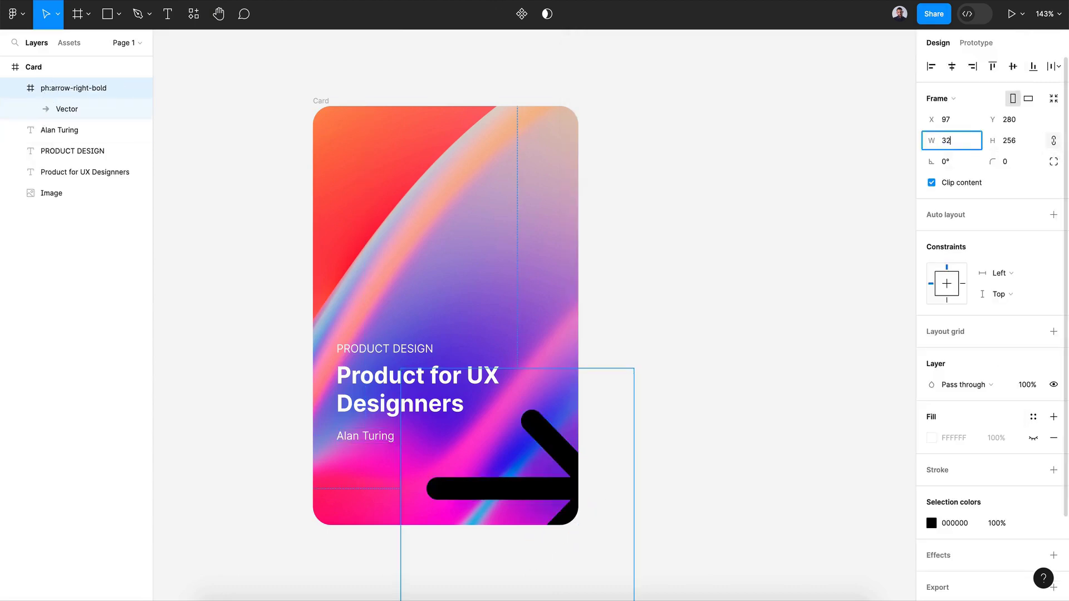
{"action": "type", "text": "32"}
{"action": "key", "text": "Return"}
Move the arrow to the card's lower-right corner, colour it FFFFFF and duplicate it
{"action": "left_click_drag", "start_coordinate": [416, 397], "coordinate": [549, 504]}
{"action": "left_click", "coordinate": [932, 524]}
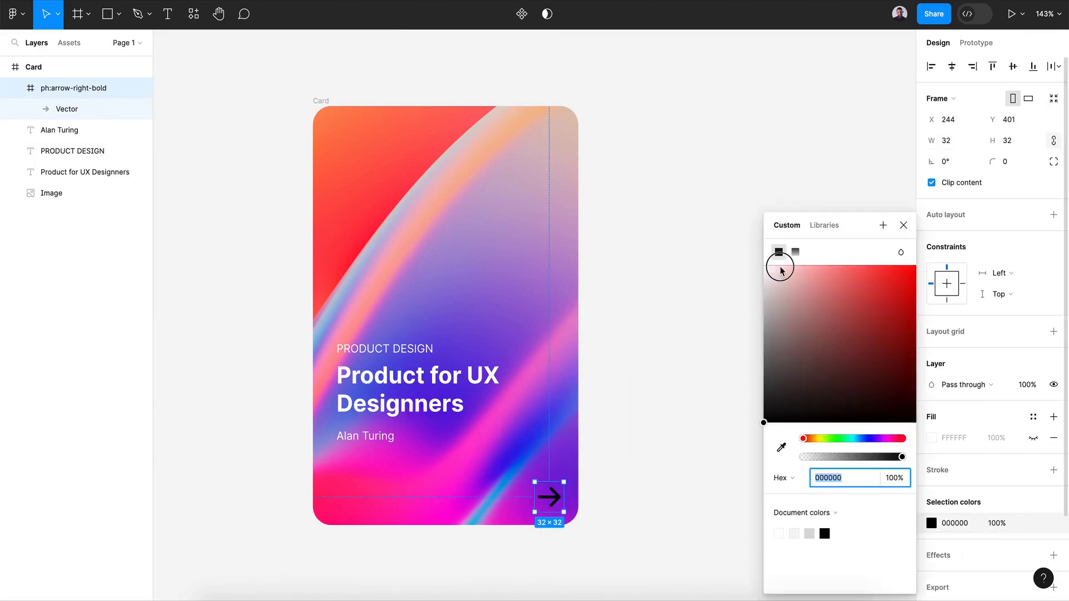
{"action": "type", "text": "FFFFFF"}
{"action": "key", "text": "Return"}
{"action": "key", "text": "Escape"}
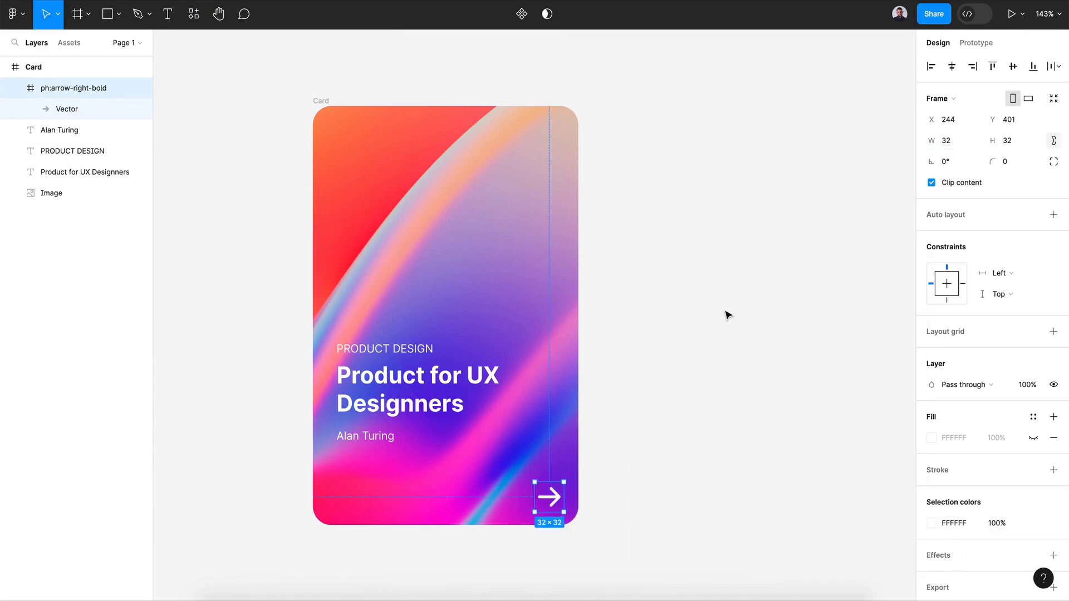
{"action": "key", "text": "ctrl+d"}
{"action": "left_click", "coordinate": [549, 501]}
Reposition the duplicate arrow to X 238, Y 401, stacked on the original at bottom-right
{"action": "left_click_drag", "start_coordinate": [549, 501], "coordinate": [363, 501]}
{"action": "key", "text": "shift+Left"}
{"action": "key", "text": "shift+Left"}
{"action": "key", "text": "shift+Left"}
{"action": "key", "text": "shift+Left"}
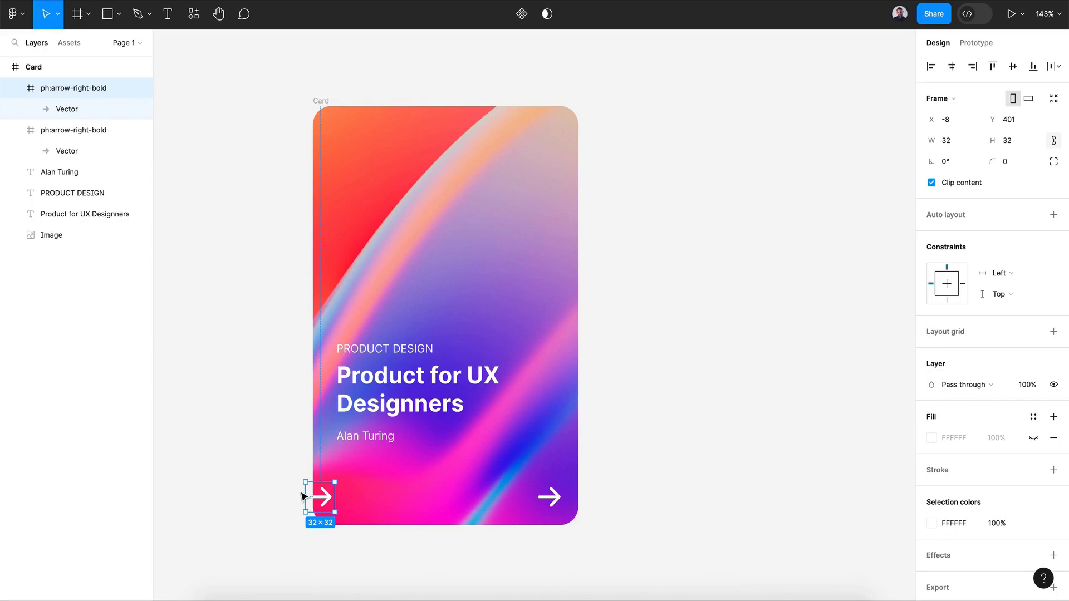
{"action": "key", "text": "shift+Left"}
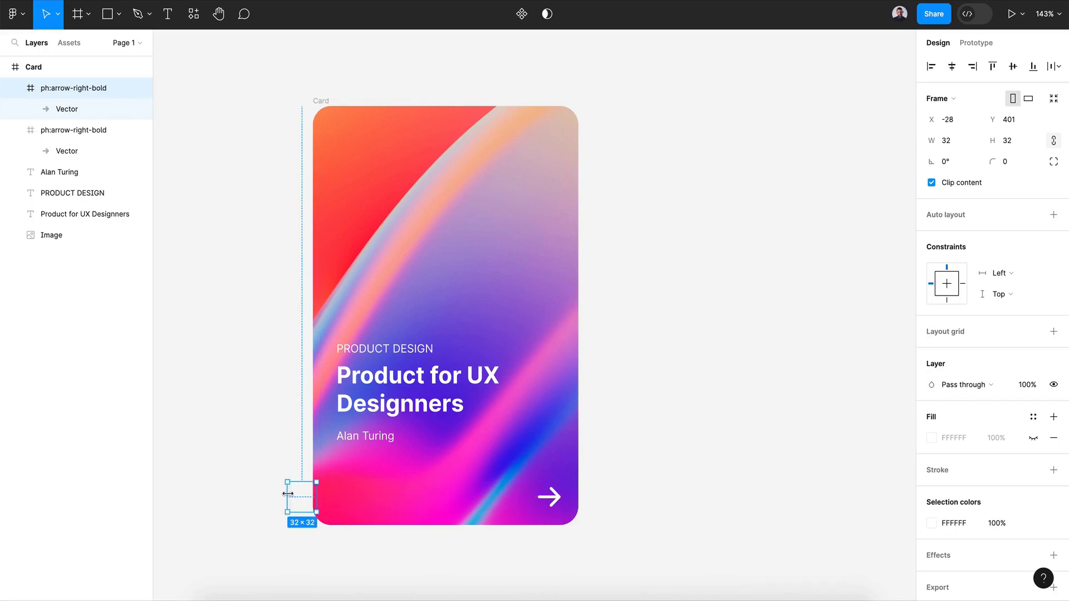
{"action": "left_click_drag", "start_coordinate": [561, 507], "coordinate": [546, 507]}
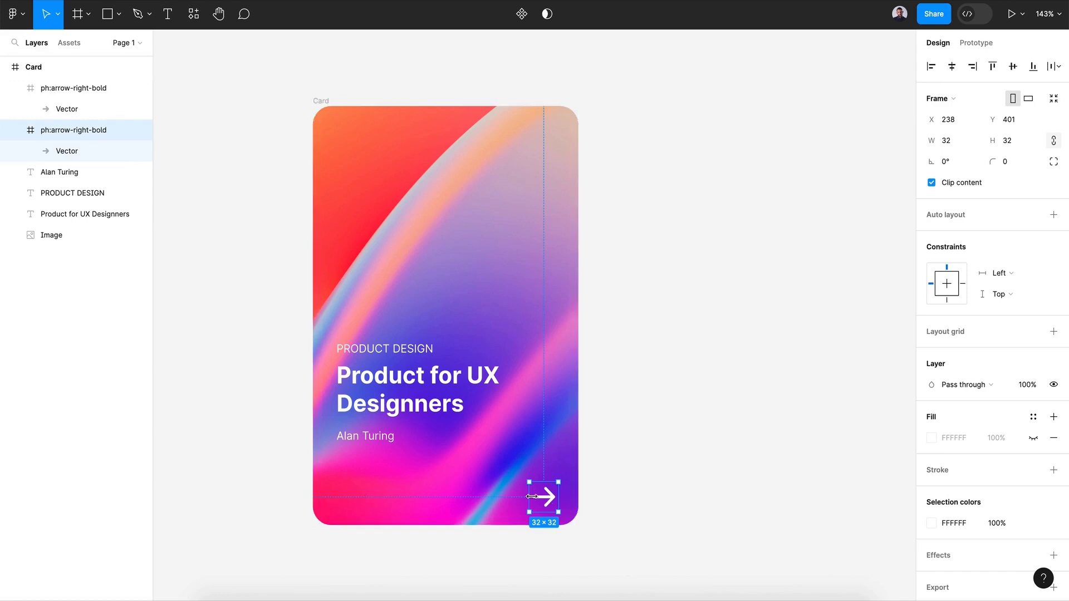
{"action": "left_click", "coordinate": [624, 477]}
{"action": "scroll", "coordinate": [627, 475], "scroll_direction": "down", "scroll_amount": 5}
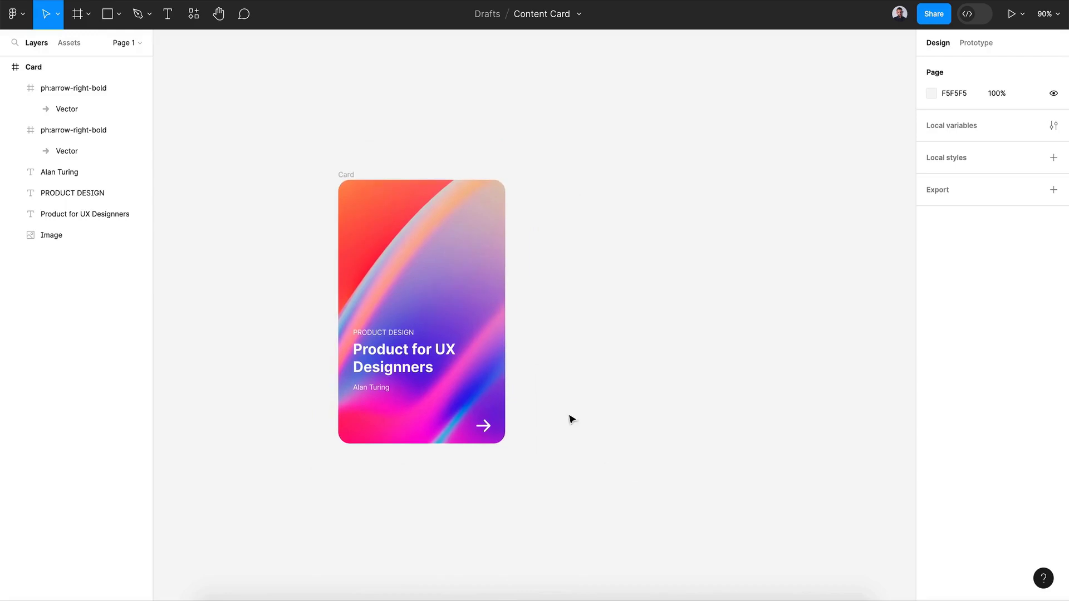
{"action": "left_click", "coordinate": [352, 173]}
Convert the Card frame into a component and add Variant2 below the Default card
{"action": "scroll", "coordinate": [609, 298], "scroll_direction": "down", "scroll_amount": 2}
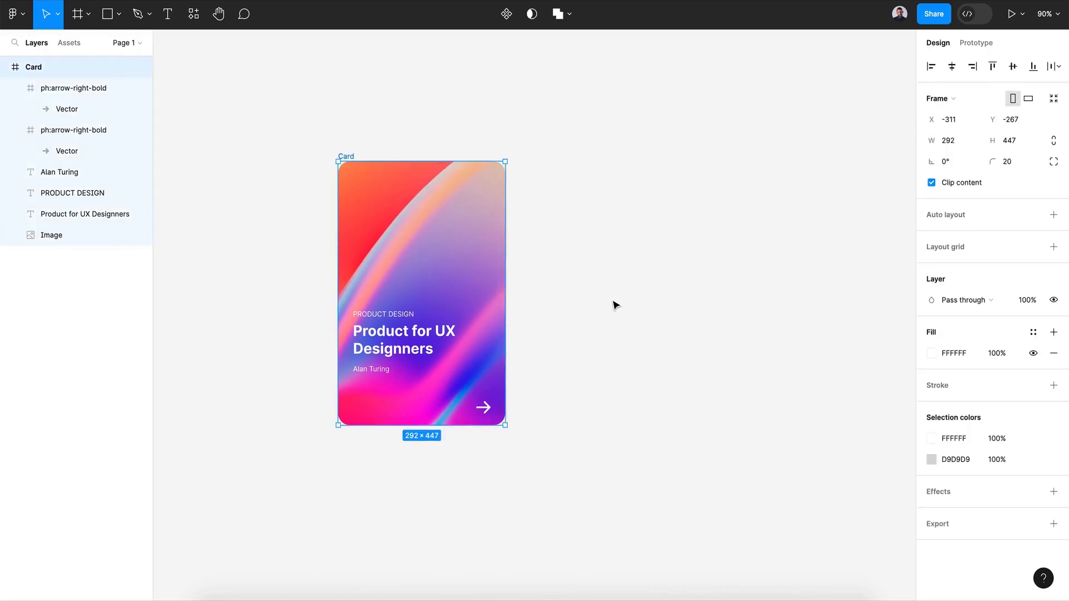
{"action": "scroll", "coordinate": [615, 306], "scroll_direction": "down", "scroll_amount": 2}
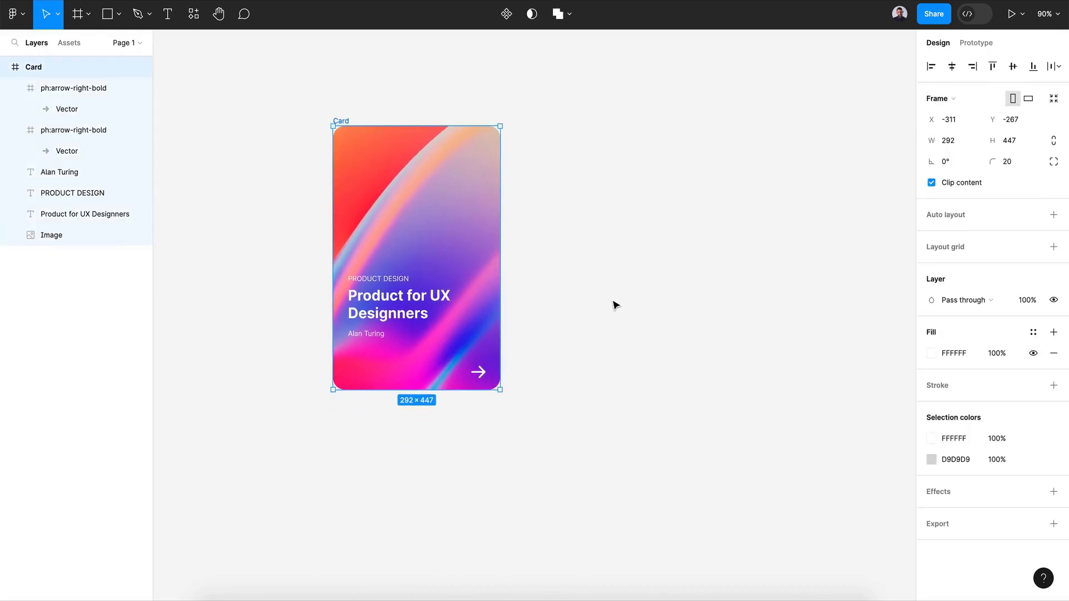
{"action": "left_click", "coordinate": [506, 14]}
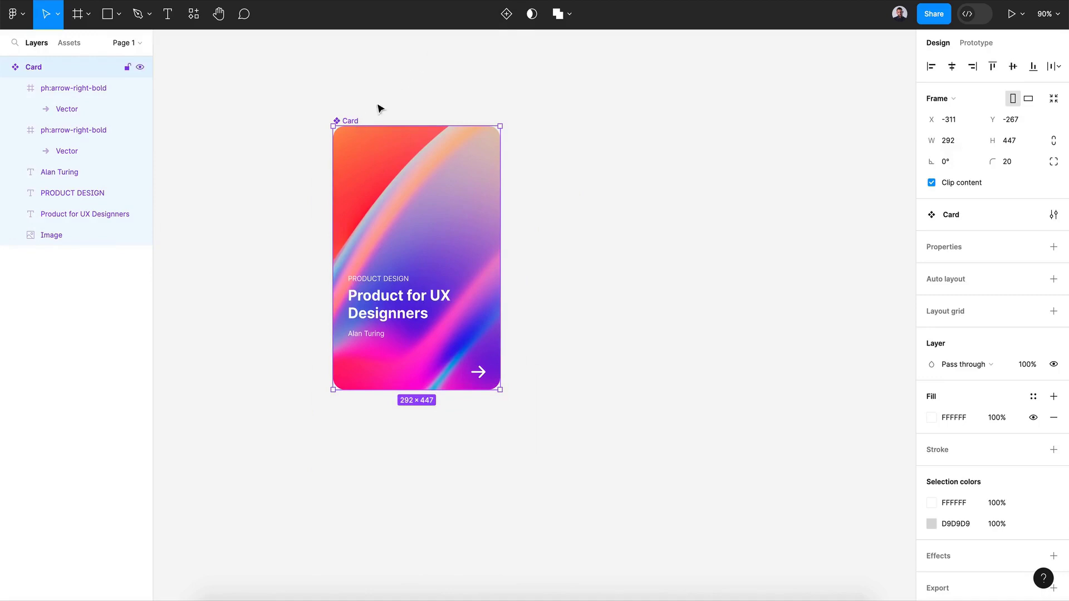
{"action": "left_click", "coordinate": [501, 21]}
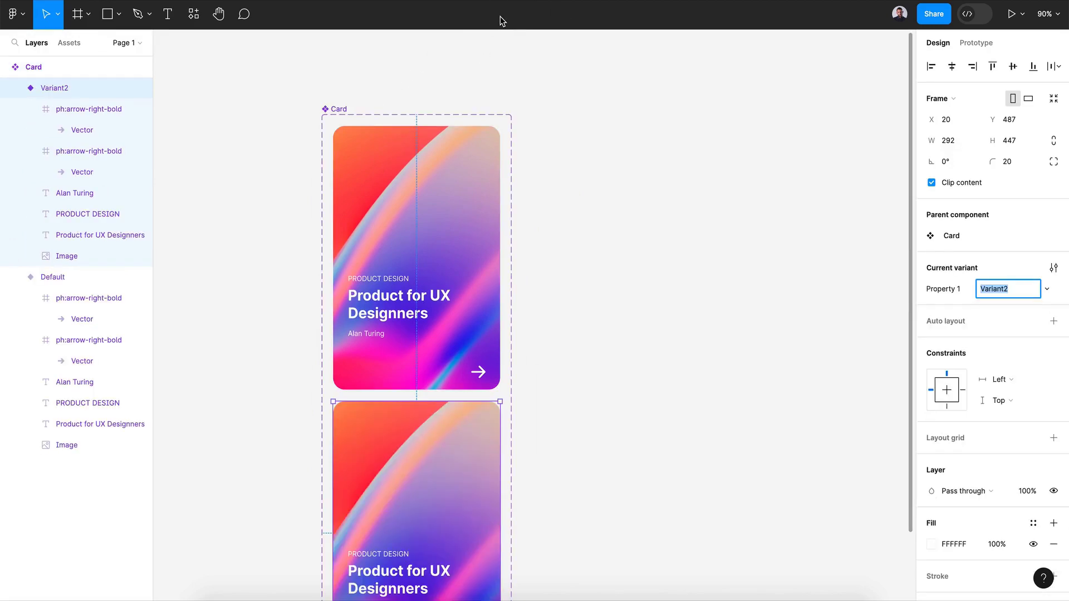
{"action": "scroll", "coordinate": [446, 210], "scroll_direction": "down", "scroll_amount": 5}
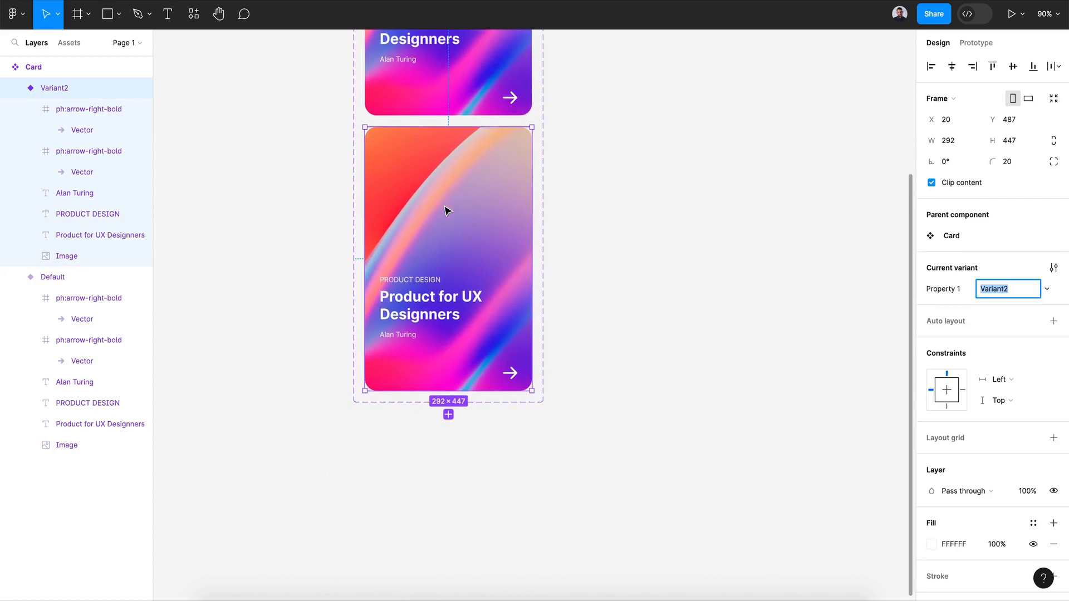
{"action": "double_click", "coordinate": [426, 307]}
Set Variant2's title to font size 32 with a line break after 'Product'
{"action": "left_click", "coordinate": [429, 305]}
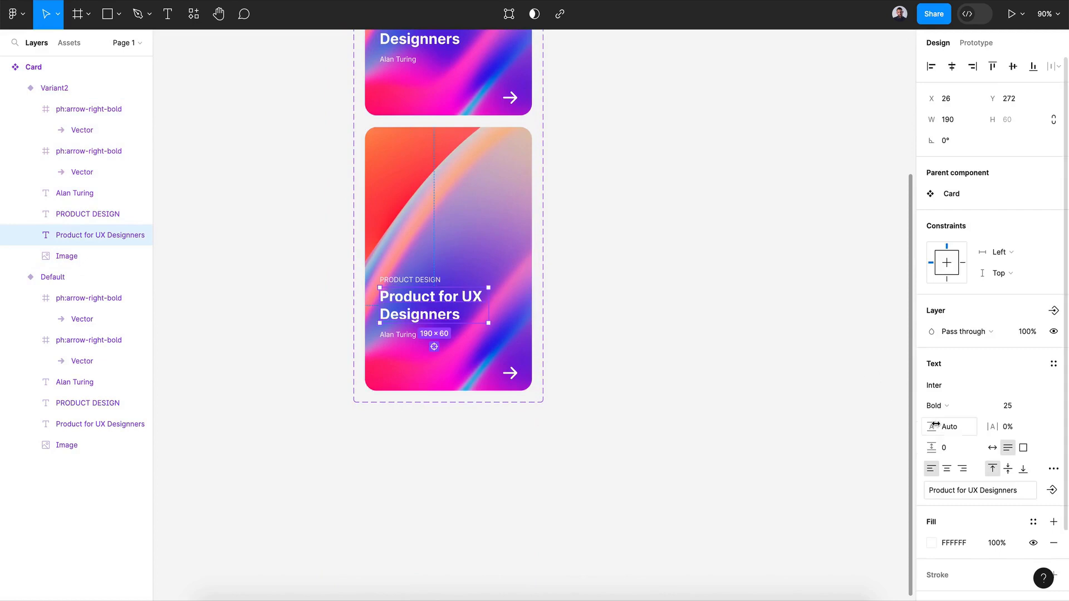
{"action": "left_click", "coordinate": [1014, 409]}
{"action": "type", "text": "32"}
{"action": "key", "text": "Return"}
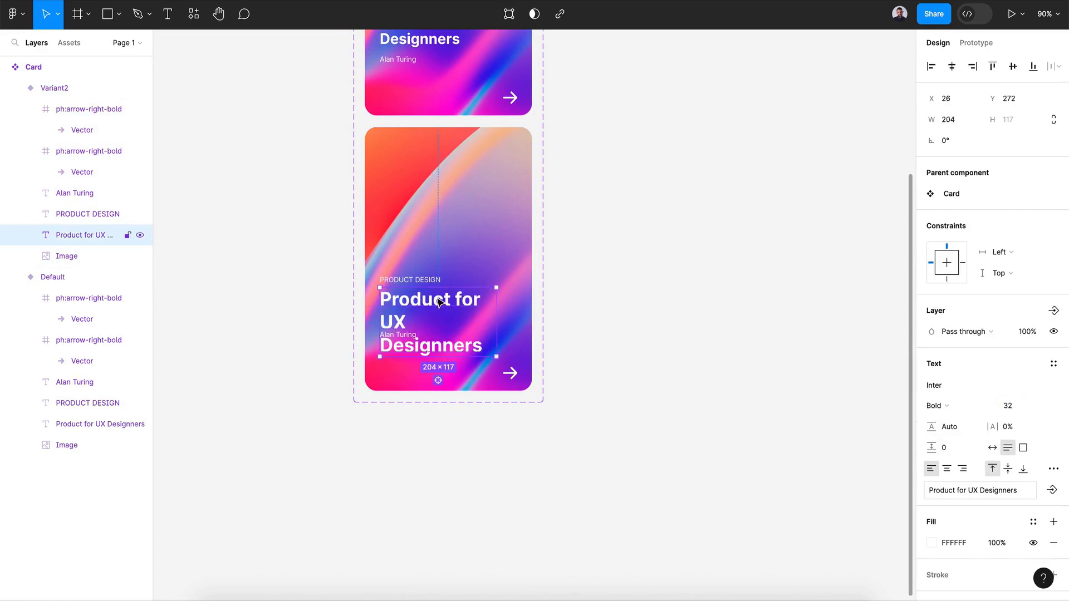
{"action": "double_click", "coordinate": [447, 300]}
{"action": "key", "text": "Return"}
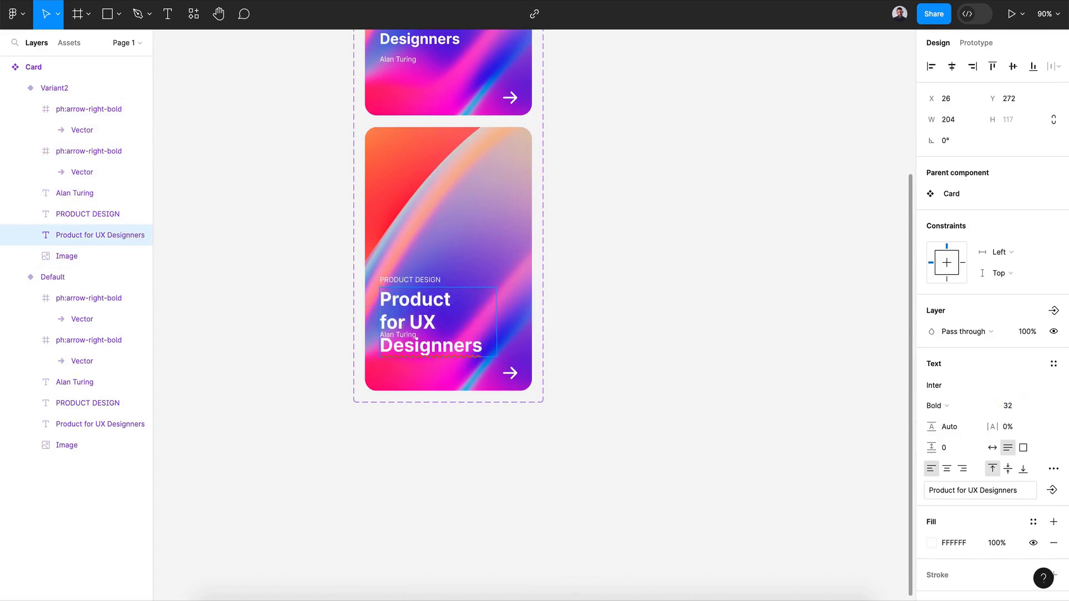
Move the PRODUCT DESIGN label and title together higher on the card
{"action": "left_click", "coordinate": [427, 274]}
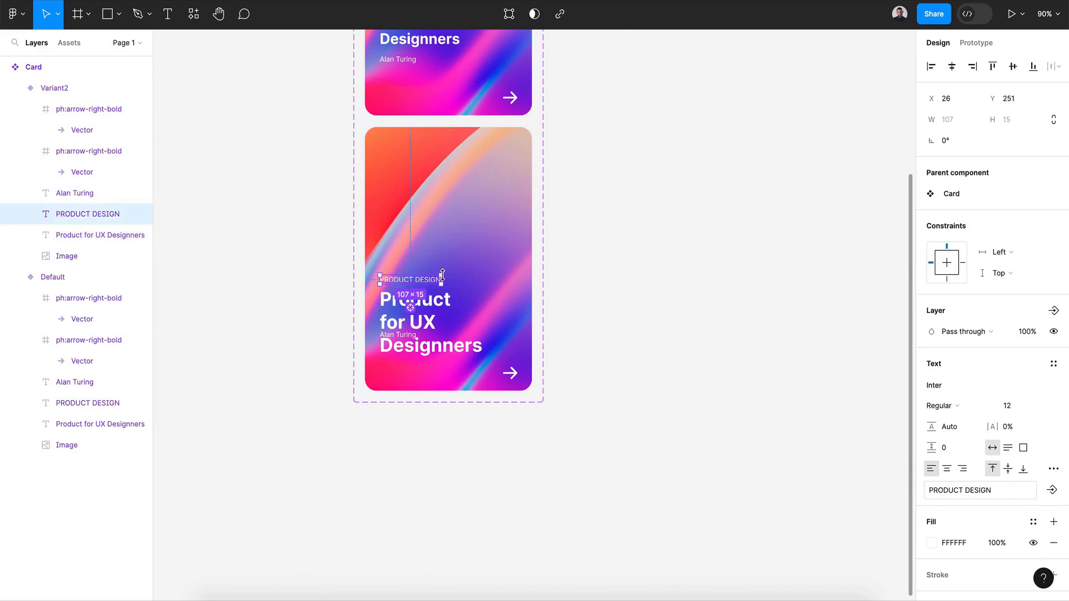
{"action": "left_click", "coordinate": [426, 322], "text": "shift"}
{"action": "left_click_drag", "start_coordinate": [425, 322], "coordinate": [424, 286]}
{"action": "left_click", "coordinate": [514, 376]}
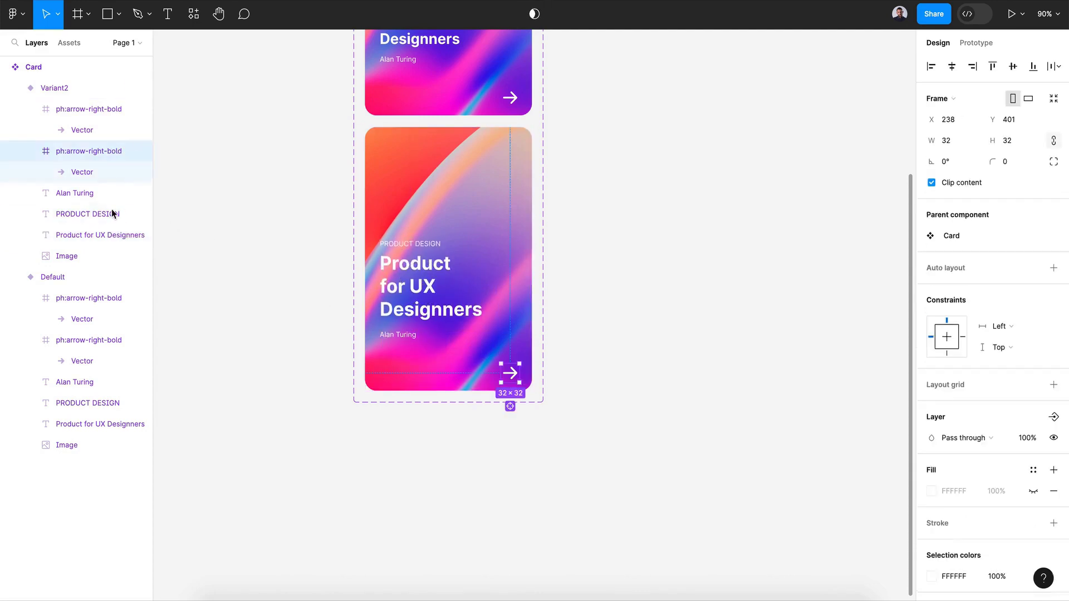
In Variant2, push one arrow to X 298 past the right edge and the other to X 232
{"action": "key", "text": "shift+Right"}
{"action": "key", "text": "shift+Right"}
{"action": "key", "text": "shift+Right"}
{"action": "key", "text": "shift+Right"}
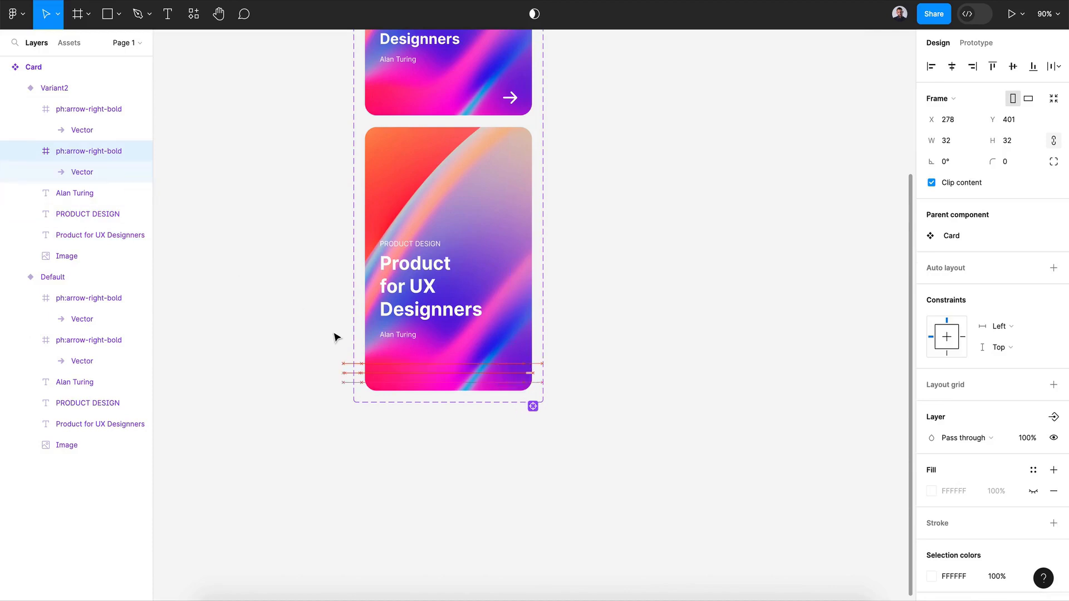
{"action": "left_click", "coordinate": [67, 110]}
{"action": "key", "text": "shift+Right"}
{"action": "key", "text": "shift+Right"}
{"action": "key", "text": "shift+Right"}
{"action": "key", "text": "shift+Right"}
{"action": "key", "text": "shift+Right"}
{"action": "key", "text": "shift+Right"}
{"action": "key", "text": "shift+Right"}
{"action": "key", "text": "shift+Right"}
{"action": "key", "text": "shift+Right"}
{"action": "key", "text": "shift+Right"}
{"action": "key", "text": "shift+Right"}
{"action": "key", "text": "shift+Right"}
{"action": "key", "text": "shift+Right"}
{"action": "key", "text": "shift+Right"}
{"action": "key", "text": "shift+Right"}
{"action": "key", "text": "shift+Right"}
{"action": "key", "text": "shift+Right"}
{"action": "key", "text": "shift+Right"}
{"action": "key", "text": "shift+Right"}
{"action": "key", "text": "shift+Right"}
{"action": "key", "text": "shift+Right"}
{"action": "key", "text": "shift+Right"}
{"action": "key", "text": "shift+Right"}
{"action": "key", "text": "shift+Right"}
{"action": "key", "text": "shift+Right"}
{"action": "key", "text": "shift+Right"}
{"action": "key", "text": "shift+Right"}
{"action": "key", "text": "shift+Right"}
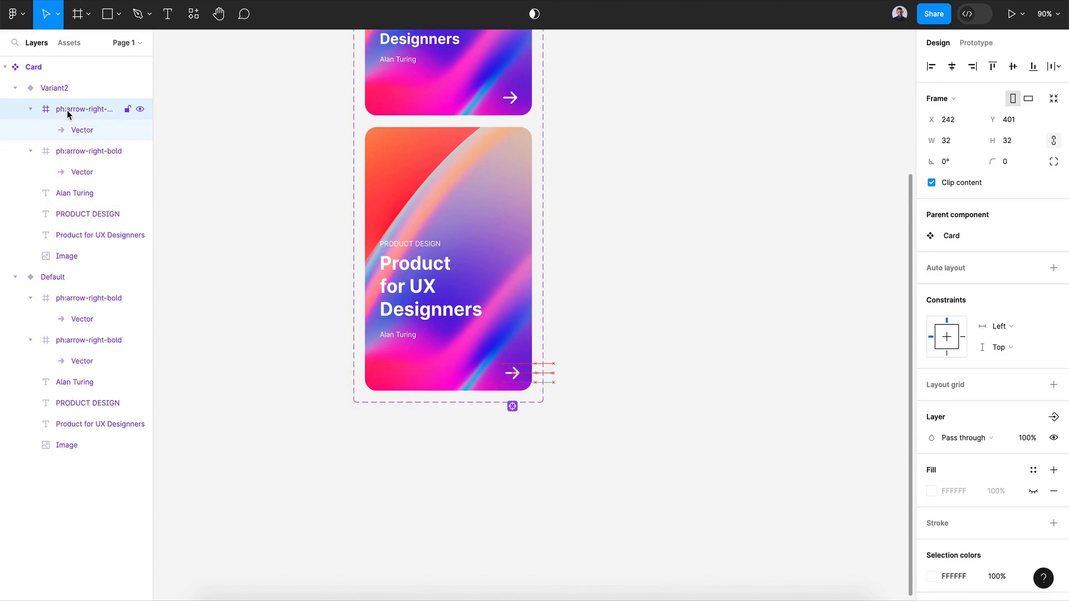
{"action": "key", "text": "shift+Left"}
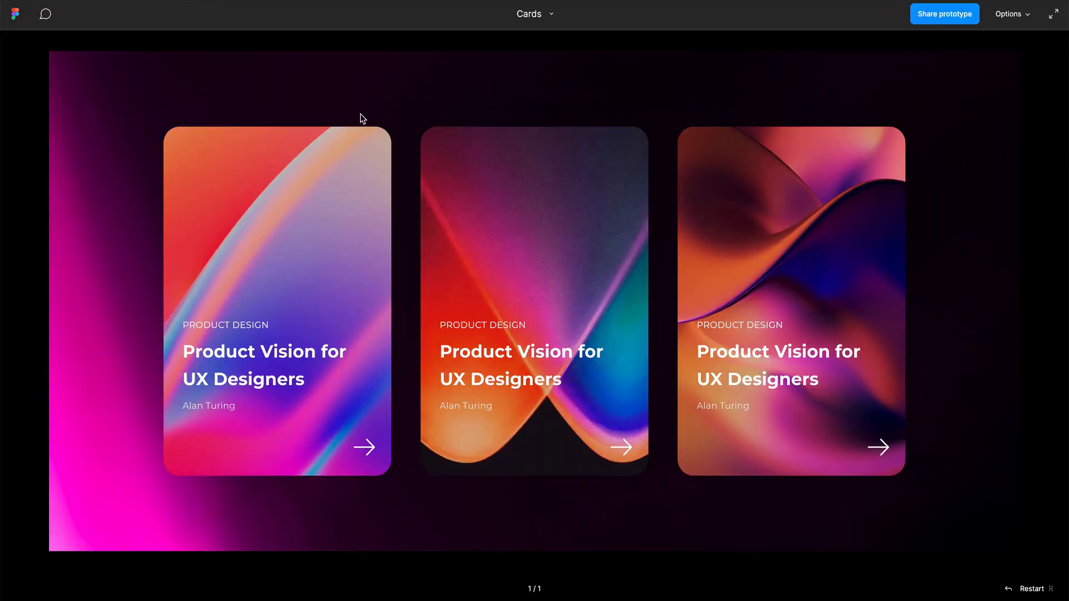
{"action": "mouse_move", "coordinate": [565, 323]}
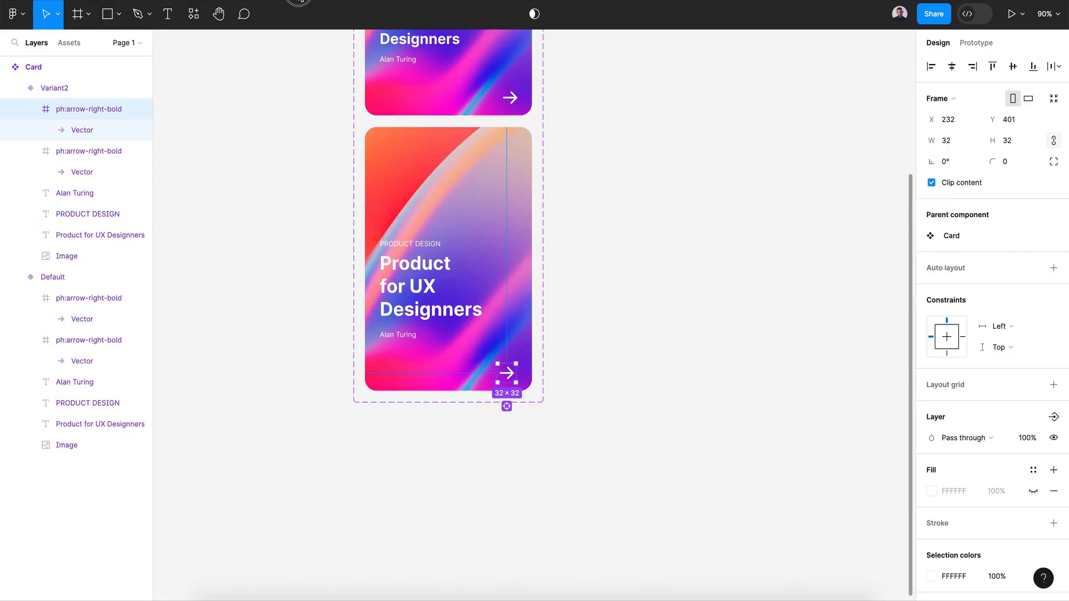
{"action": "left_click", "coordinate": [475, 186]}
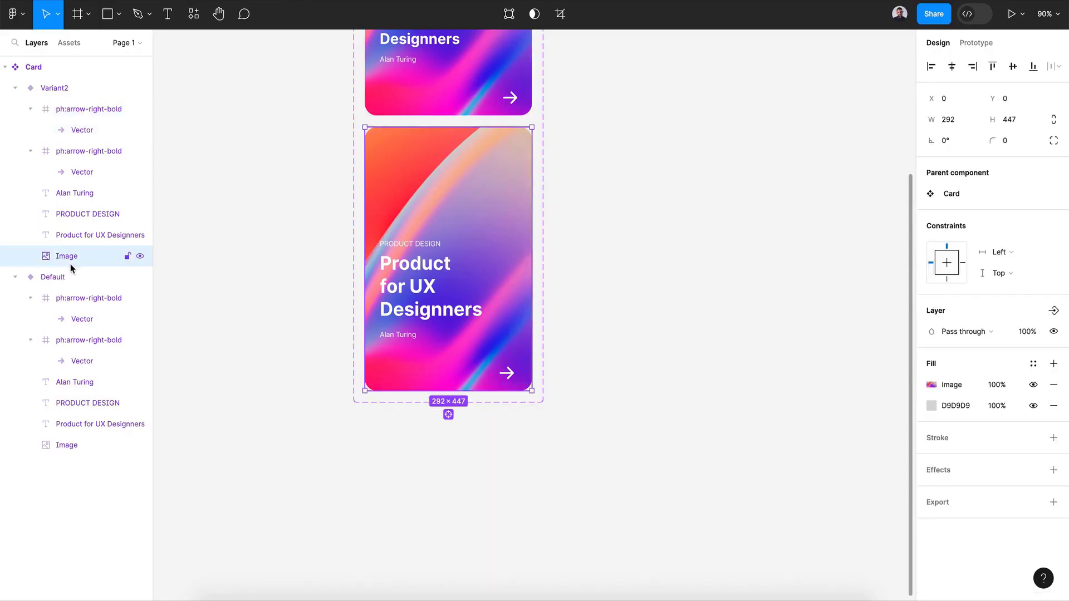
Enlarge Variant2's image to 610×517 at X -44, Y -41, overflowing the card, and add a drop shadow
{"action": "left_click_drag", "start_coordinate": [367, 239], "coordinate": [282, 222]}
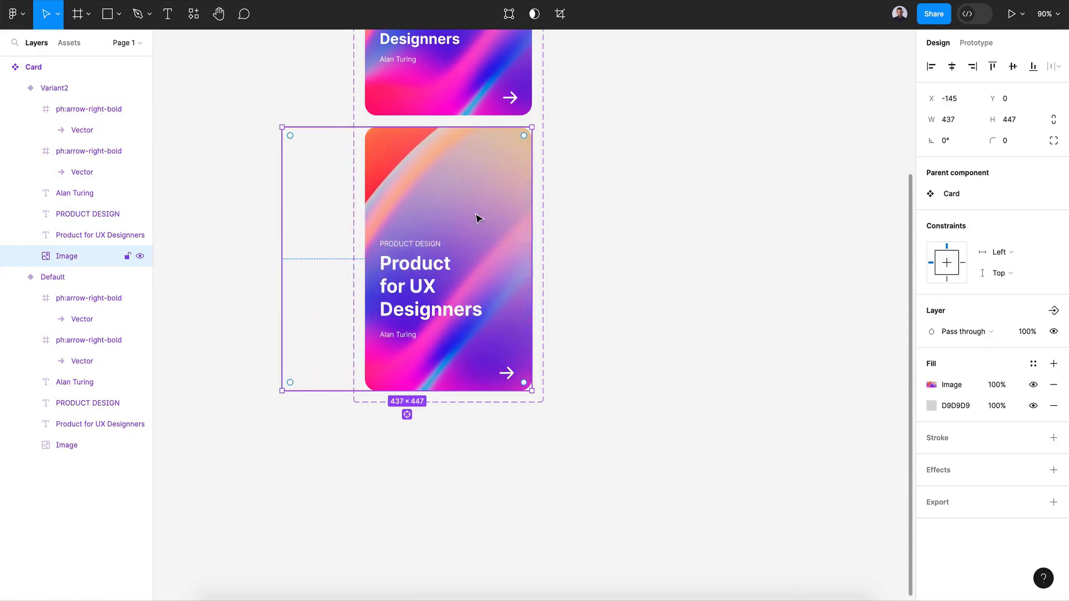
{"action": "left_click_drag", "start_coordinate": [526, 220], "coordinate": [630, 231]}
{"action": "left_click_drag", "start_coordinate": [399, 206], "coordinate": [455, 205]}
{"action": "left_click_drag", "start_coordinate": [507, 127], "coordinate": [508, 103]}
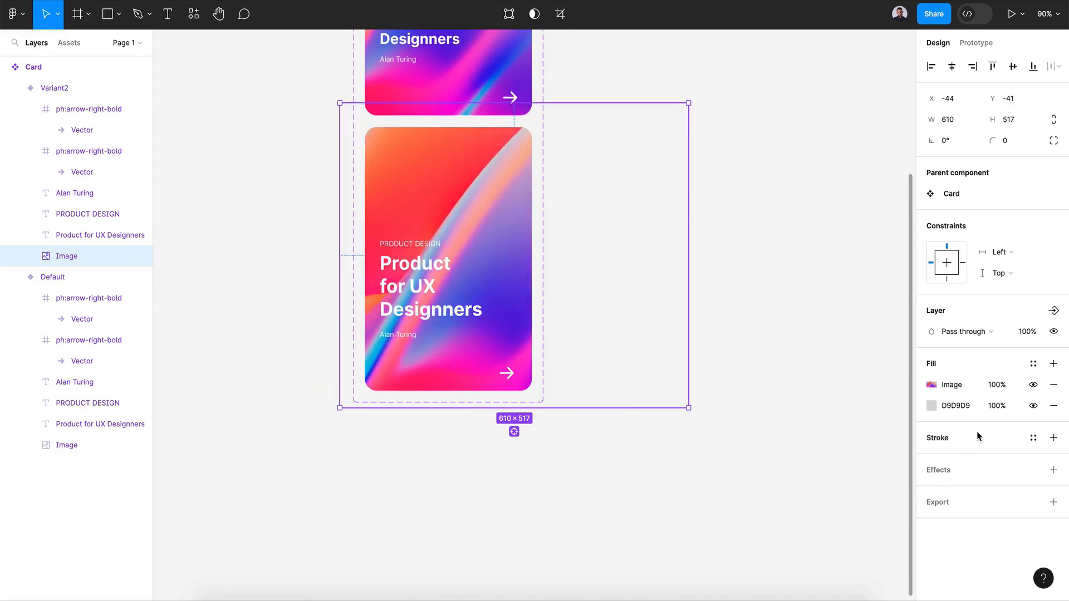
{"action": "left_click", "coordinate": [1054, 471]}
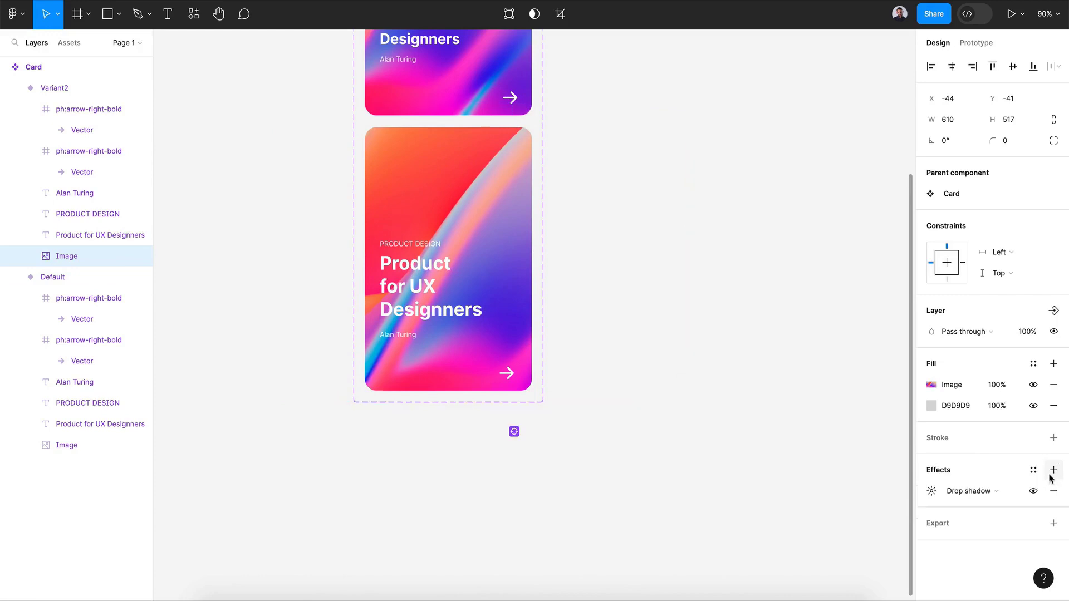
Replace the drop shadow on Variant2's background image with a Layer blur of 20
{"action": "left_click", "coordinate": [981, 491]}
{"action": "left_click", "coordinate": [982, 506]}
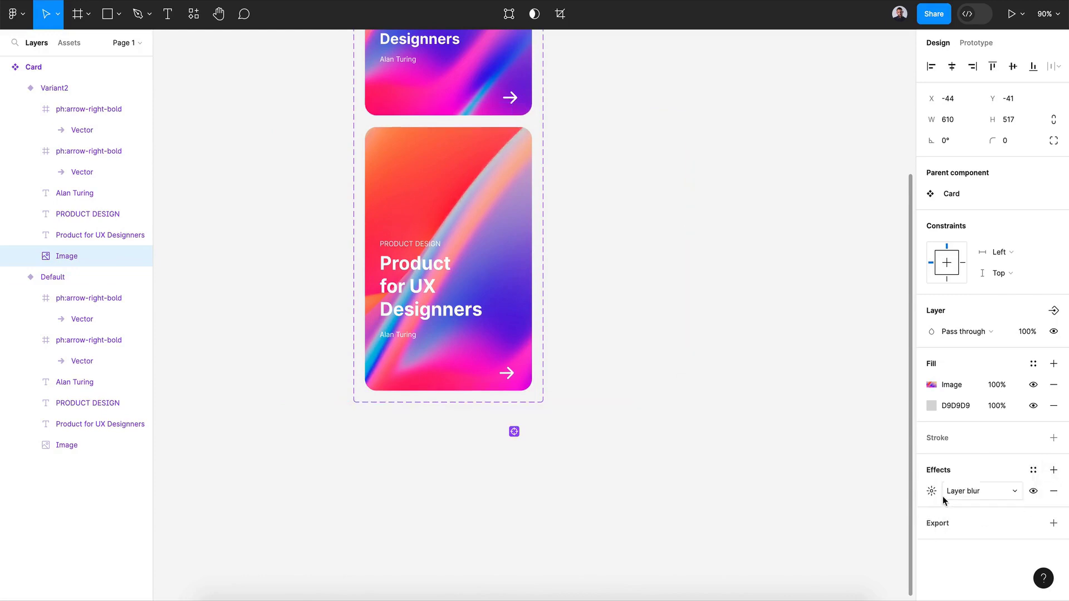
{"action": "left_click", "coordinate": [931, 491]}
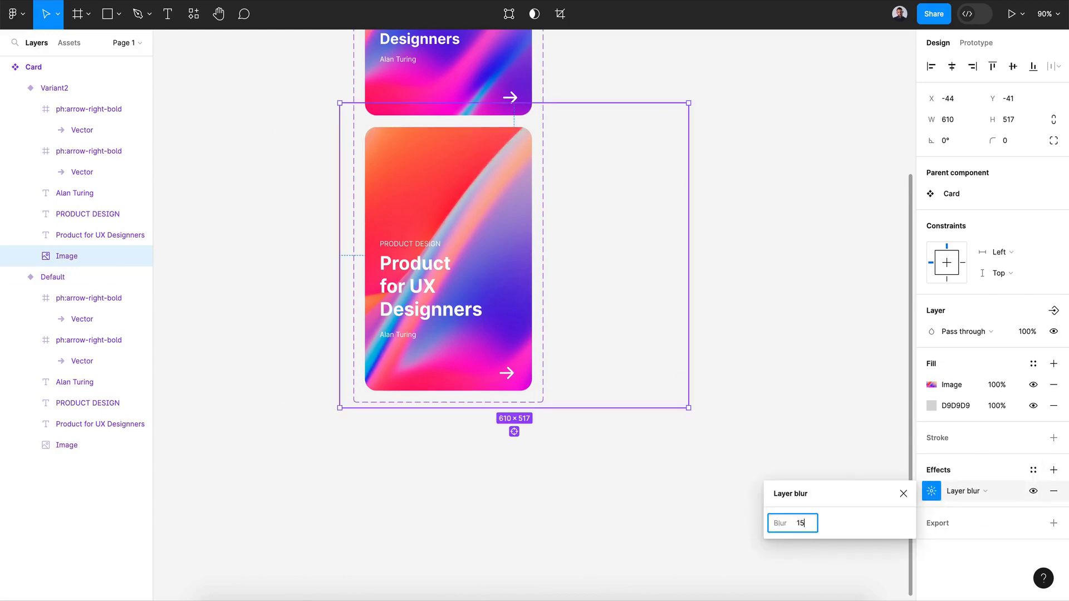
{"action": "key", "text": "Return"}
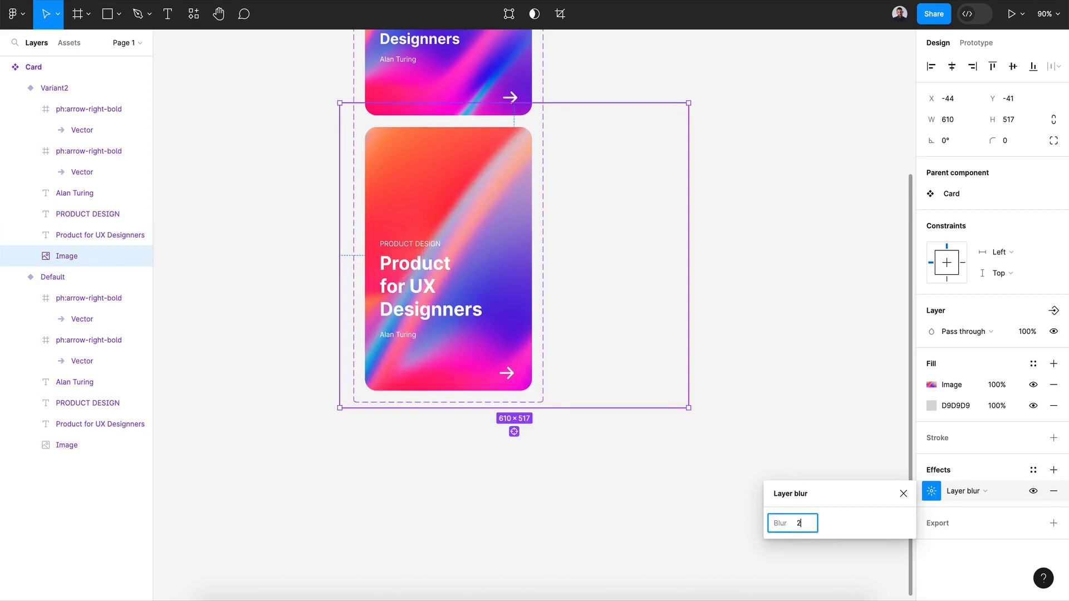
{"action": "key", "text": "Return"}
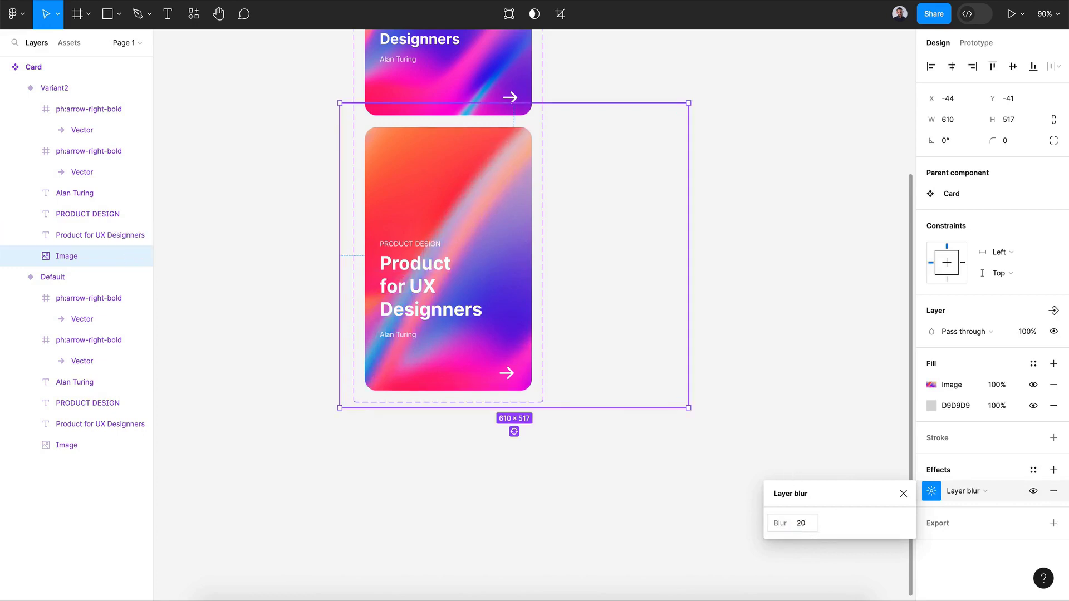
{"action": "left_click", "coordinate": [911, 492]}
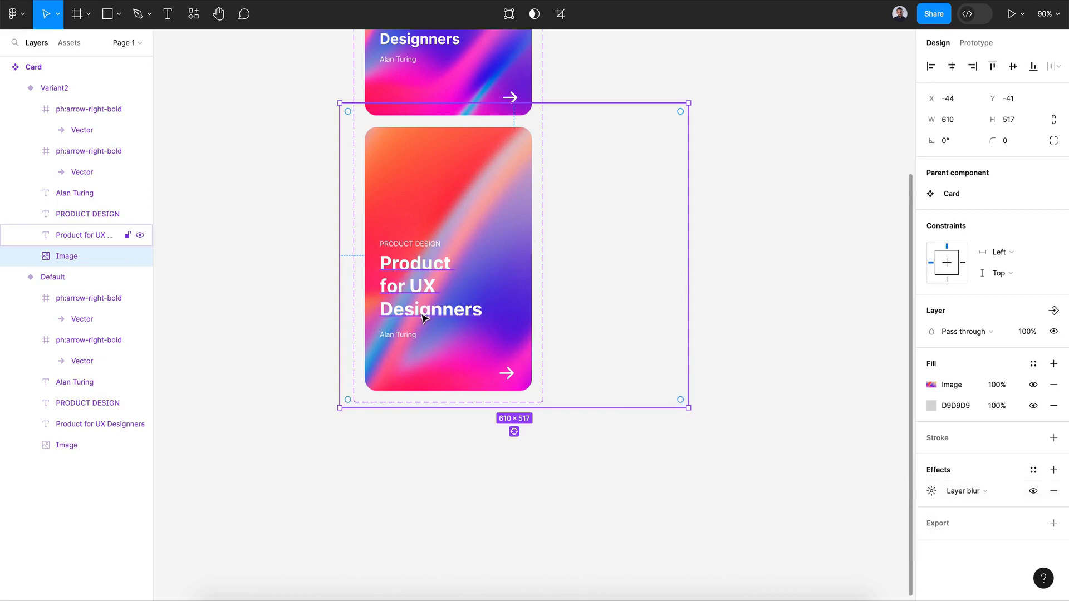
Give the Variant2 card frame a drop shadow with Y offset 3 and blur 19
{"action": "scroll", "coordinate": [423, 319], "scroll_direction": "up", "scroll_amount": 1}
{"action": "left_click", "coordinate": [800, 269]}
{"action": "left_click", "coordinate": [462, 206]}
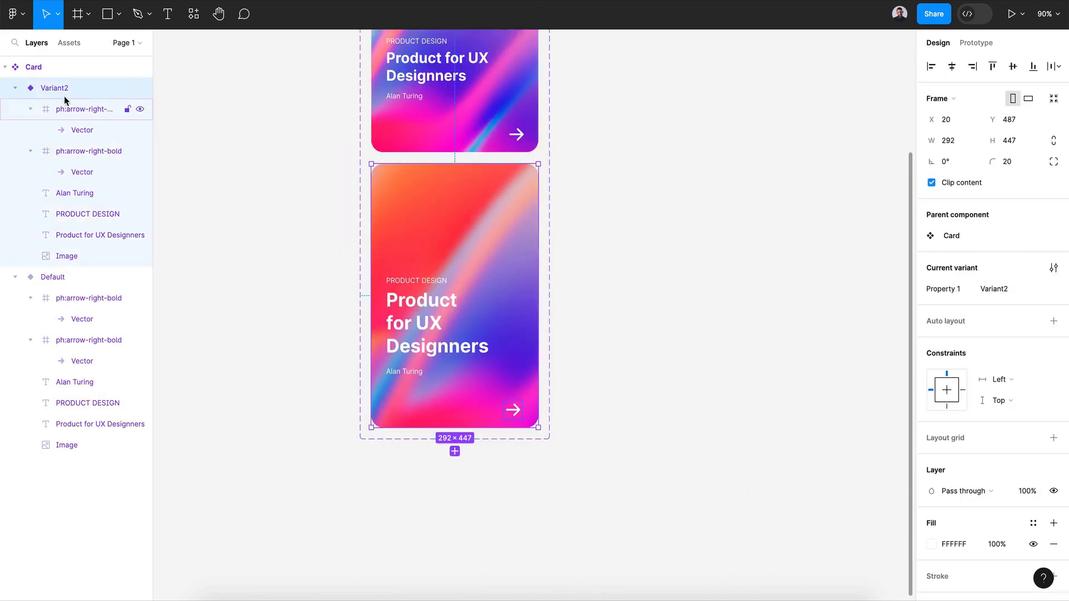
{"action": "scroll", "coordinate": [980, 493], "scroll_direction": "down", "scroll_amount": 3}
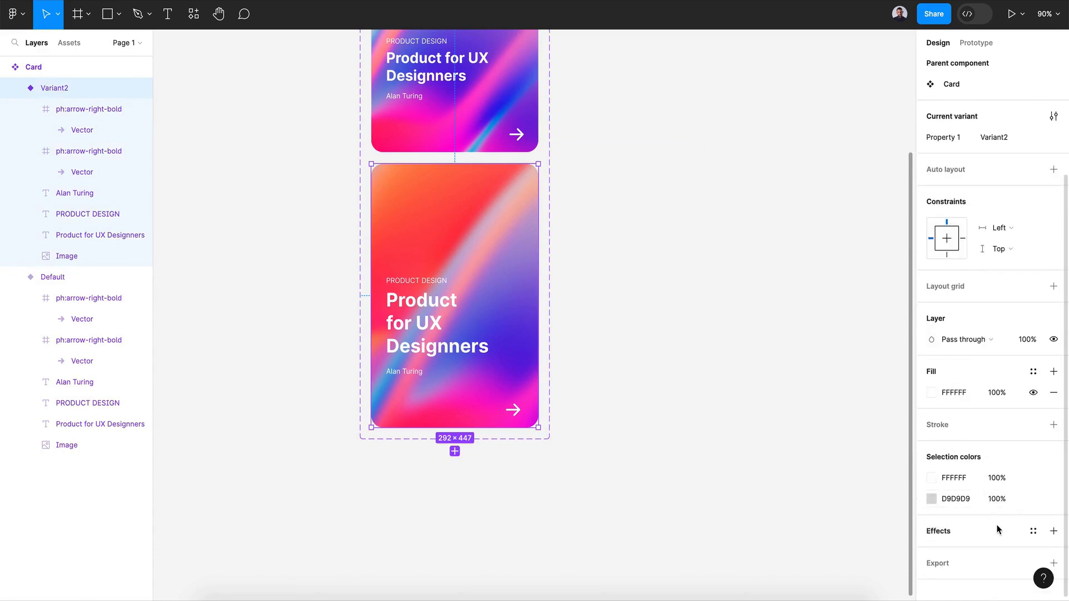
{"action": "scroll", "coordinate": [997, 525], "scroll_direction": "down", "scroll_amount": 1}
{"action": "left_click", "coordinate": [1054, 523]}
{"action": "left_click", "coordinate": [940, 544]}
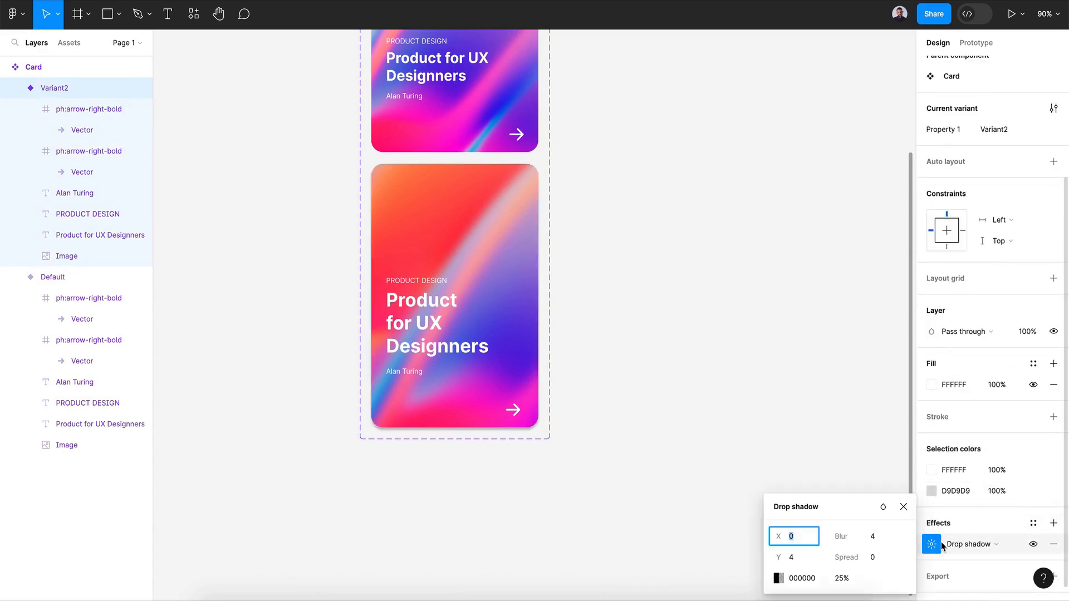
{"action": "left_click_drag", "start_coordinate": [842, 537], "coordinate": [858, 538]}
{"action": "left_click_drag", "start_coordinate": [779, 557], "coordinate": [859, 542]}
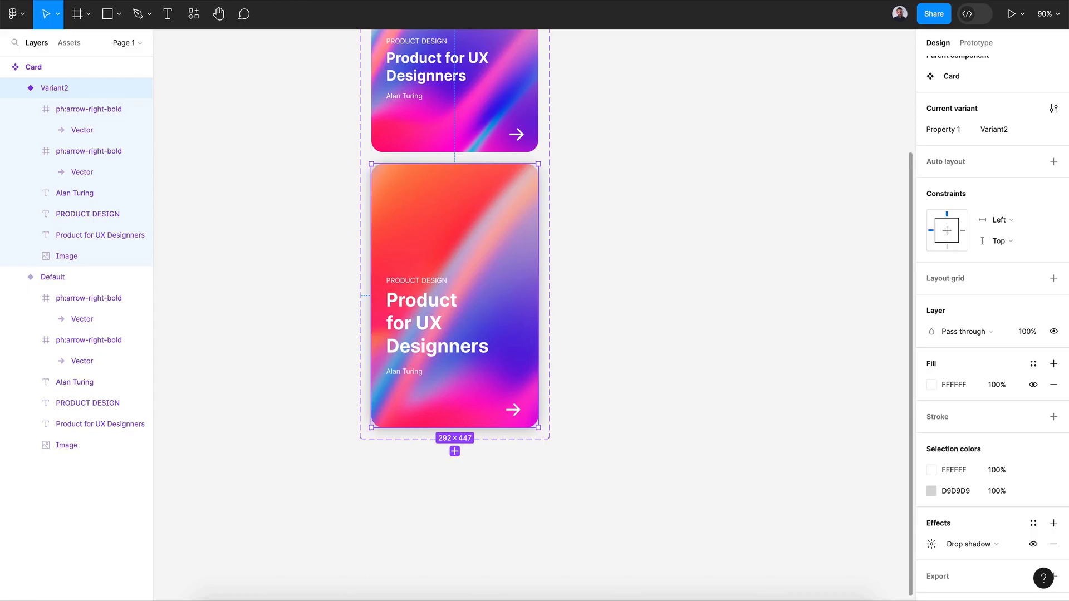
{"action": "scroll", "coordinate": [507, 278], "scroll_direction": "up", "scroll_amount": 5}
{"action": "left_click", "coordinate": [362, 118]}
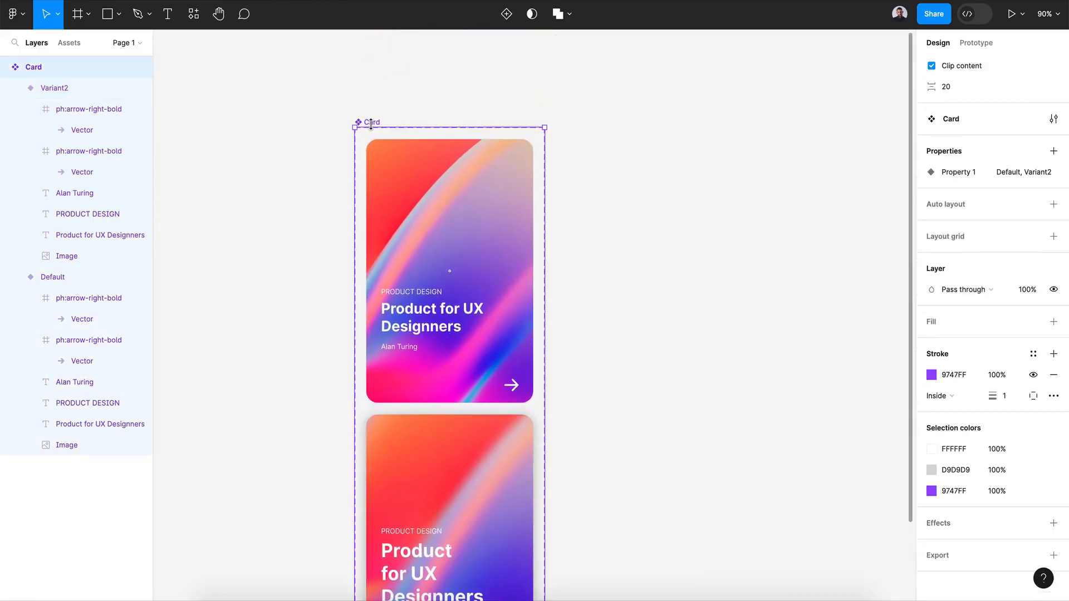
Make the Variant2 card 476 px tall and move its arrow icon about 21 px lower
{"action": "scroll", "coordinate": [374, 130], "scroll_direction": "down", "scroll_amount": 7}
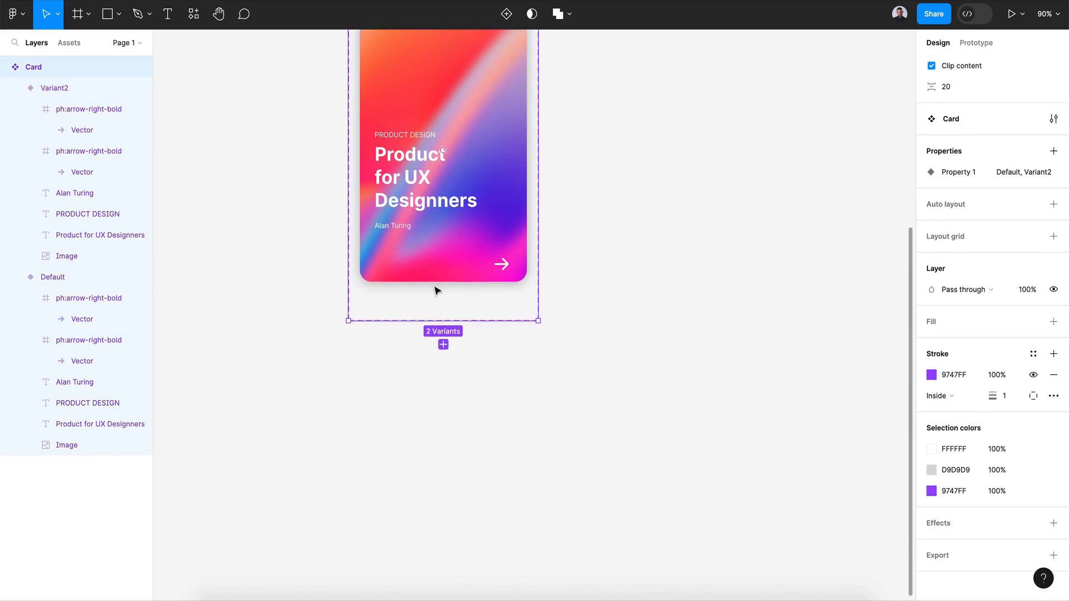
{"action": "left_click", "coordinate": [436, 281]}
{"action": "left_click_drag", "start_coordinate": [436, 285], "coordinate": [436, 297]}
{"action": "scroll", "coordinate": [445, 303], "scroll_direction": "up", "scroll_amount": 2}
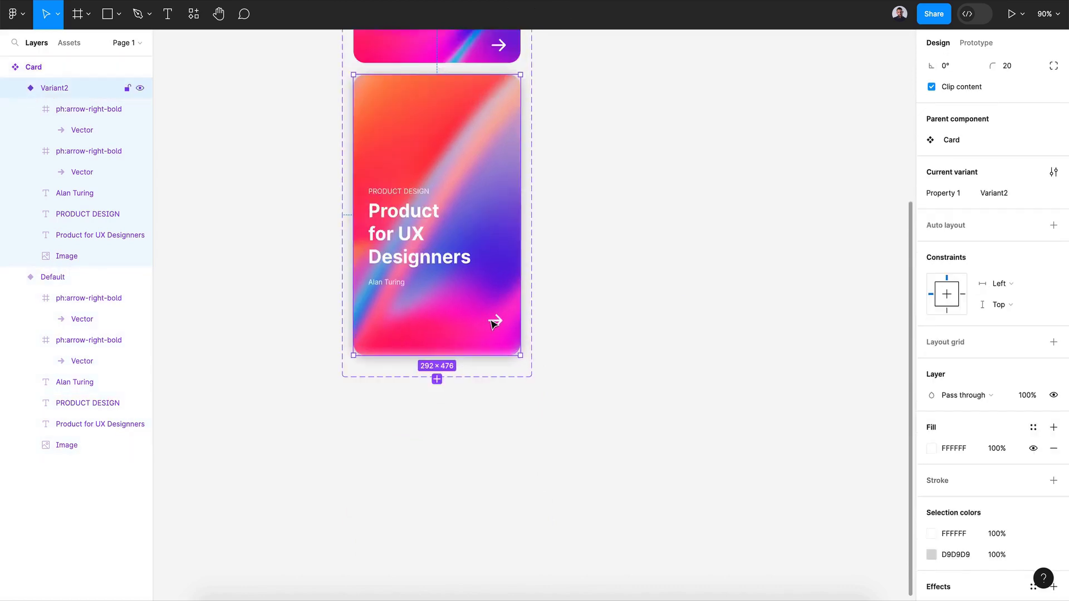
{"action": "left_click", "coordinate": [495, 325]}
{"action": "left_click_drag", "start_coordinate": [493, 324], "coordinate": [492, 336]}
Move the author name, title and PRODUCT DESIGN label about 32 px lower
{"action": "left_click", "coordinate": [394, 285]}
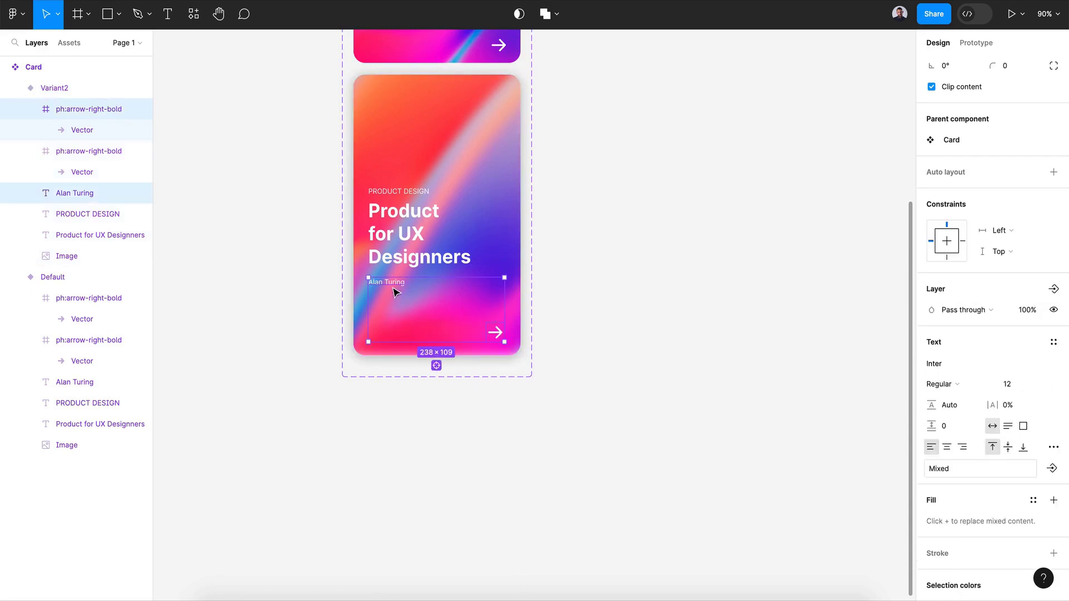
{"action": "left_click", "coordinate": [412, 259], "text": "shift"}
{"action": "left_click", "coordinate": [403, 188], "text": "shift"}
{"action": "left_click_drag", "start_coordinate": [404, 185], "coordinate": [408, 192]}
Stretch Variant2's background image down to 560 px tall to fill the card
{"action": "left_click", "coordinate": [477, 119]}
{"action": "mouse_move", "coordinate": [451, 358]}
{"action": "left_mouse_down"}
{"action": "mouse_move", "coordinate": [451, 370]}
{"action": "mouse_move", "coordinate": [434, 356]}
{"action": "left_mouse_up"}
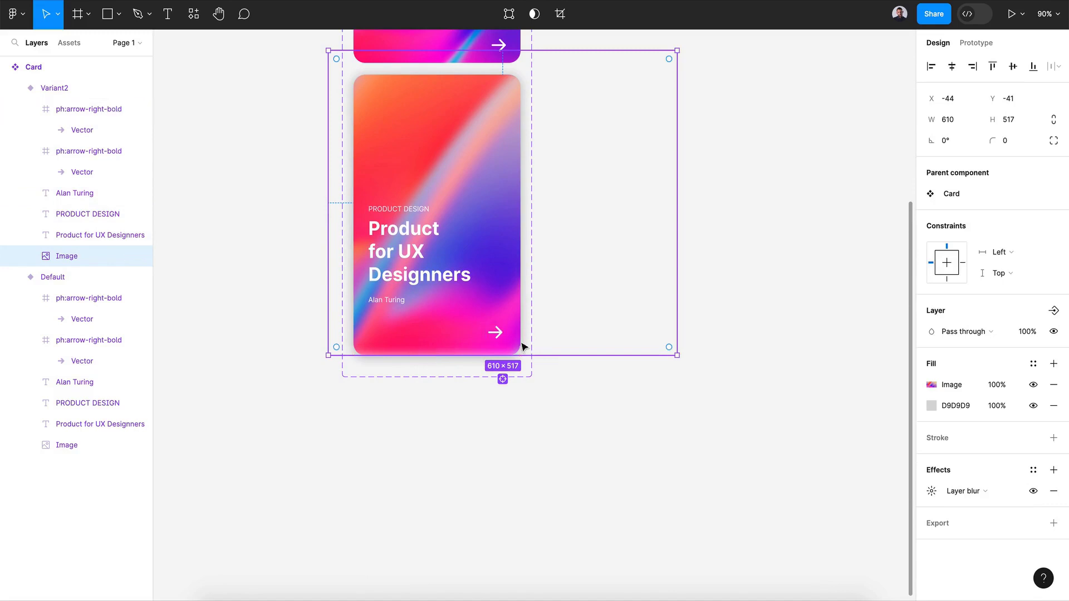
{"action": "left_click", "coordinate": [421, 357]}
{"action": "left_click", "coordinate": [449, 392]}
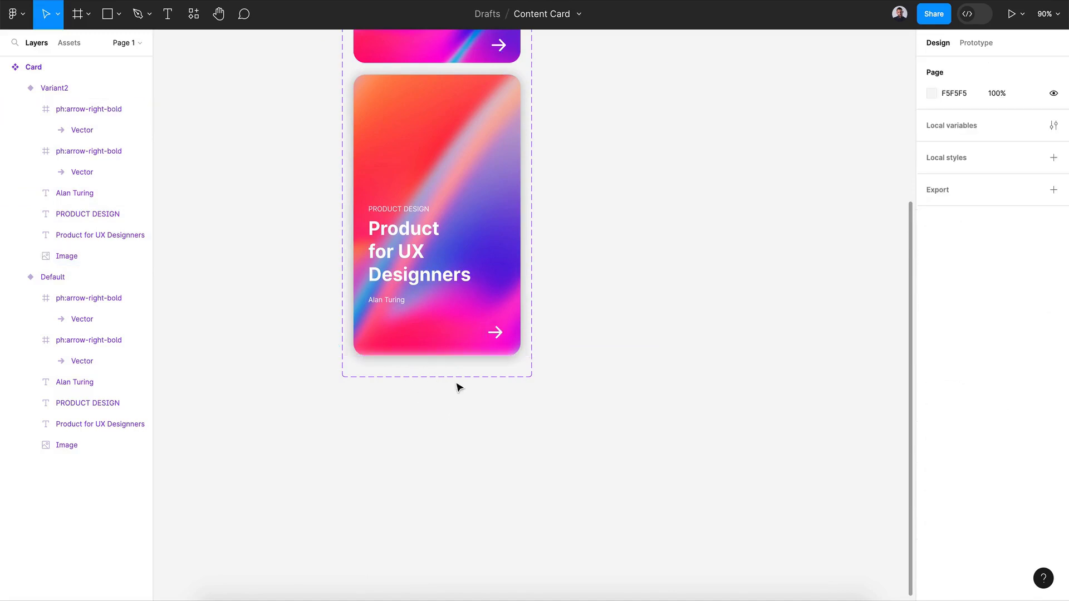
{"action": "left_click", "coordinate": [444, 328]}
{"action": "left_click_drag", "start_coordinate": [453, 366], "coordinate": [453, 381]}
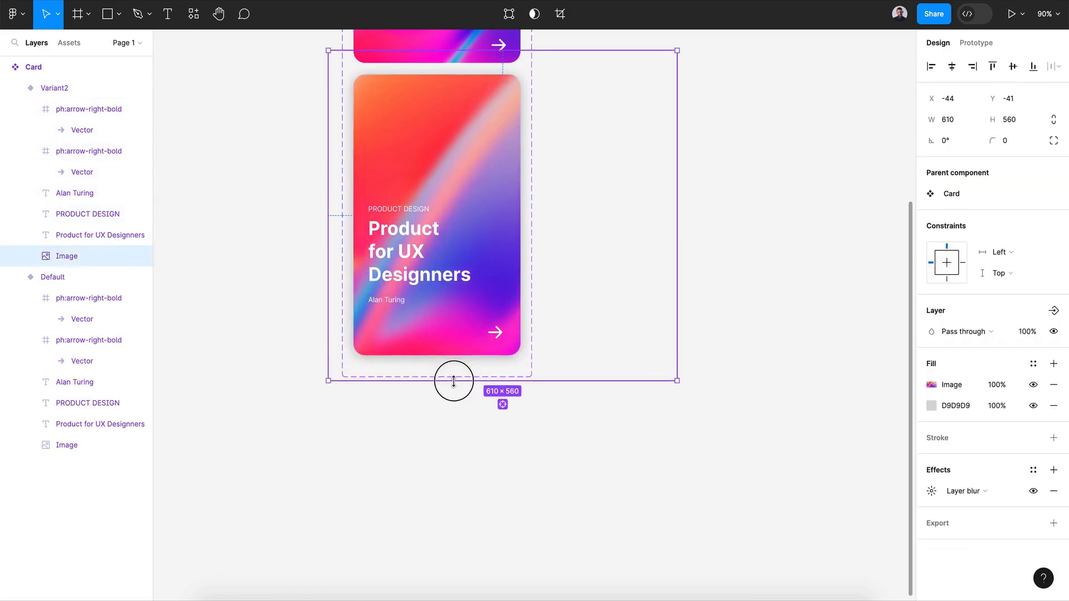
{"action": "left_click", "coordinate": [468, 422]}
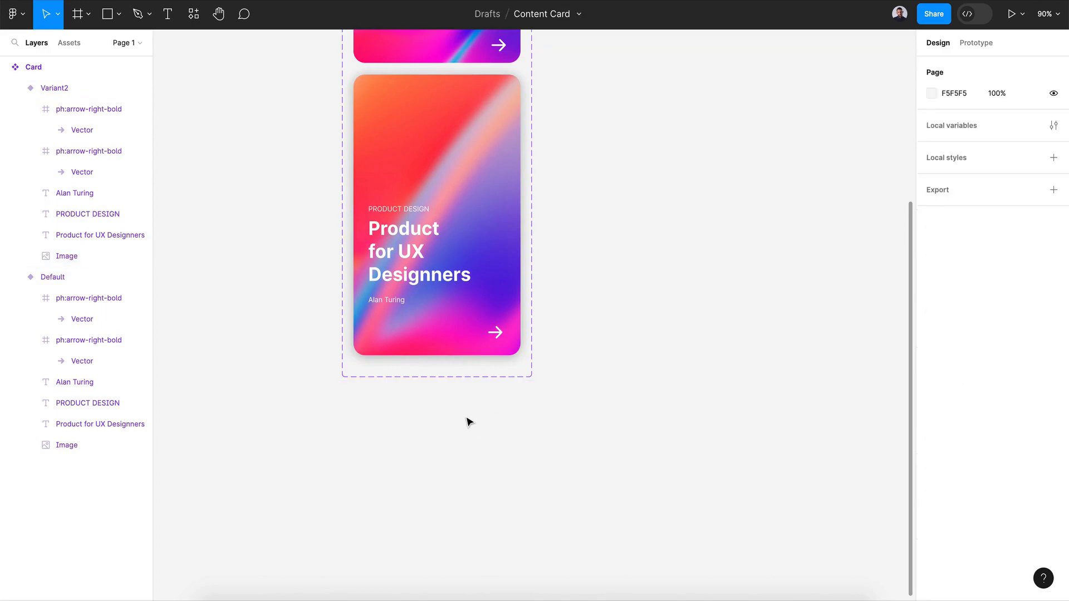
{"action": "scroll", "coordinate": [468, 421], "scroll_direction": "up", "scroll_amount": 5}
{"action": "scroll", "coordinate": [468, 421], "scroll_direction": "down", "scroll_amount": 4}
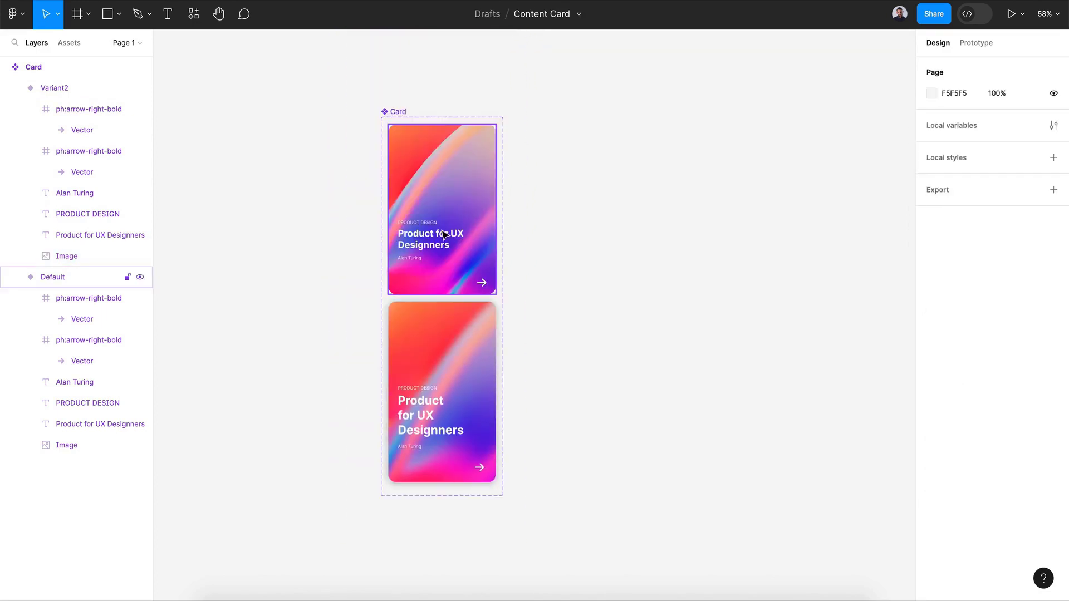
Link Default to Variant2 on While hovering with Smart animate and Gentle 800ms easing
{"action": "left_click", "coordinate": [421, 179]}
{"action": "left_click", "coordinate": [967, 45]}
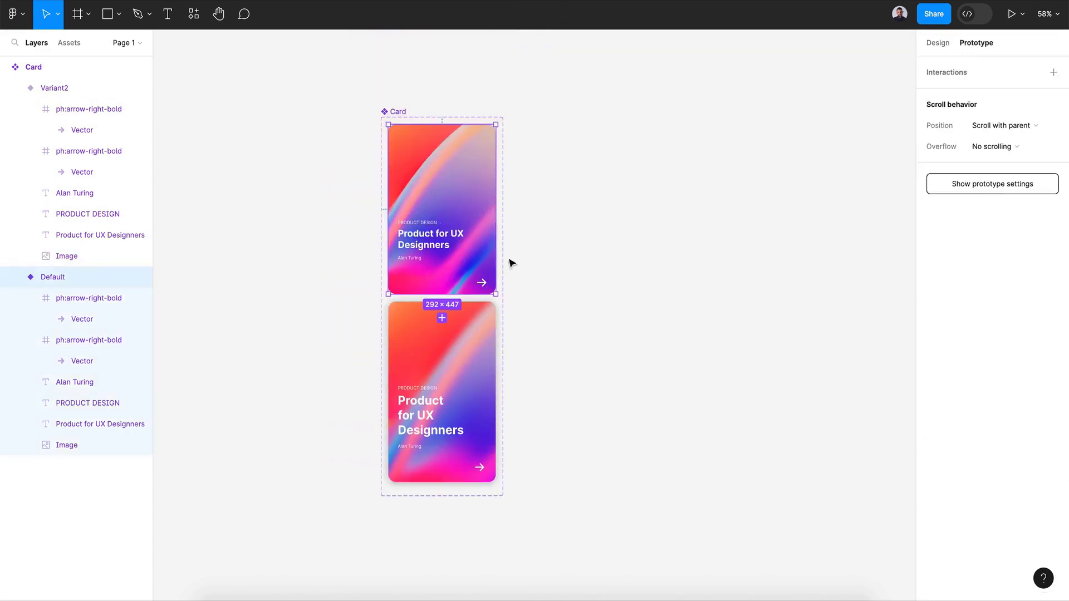
{"action": "left_click_drag", "start_coordinate": [440, 299], "coordinate": [440, 320]}
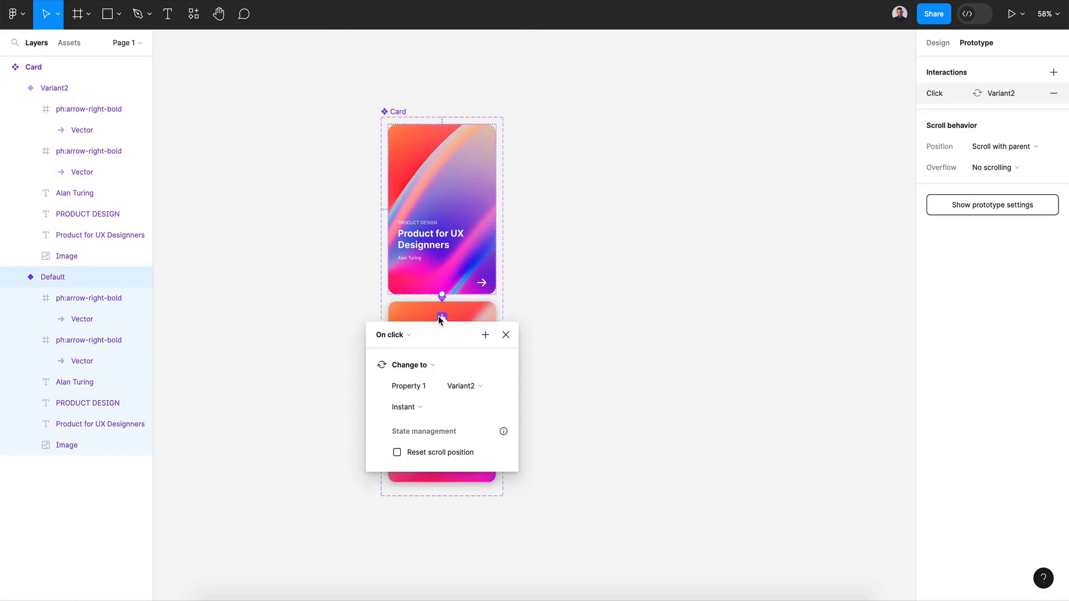
{"action": "left_click", "coordinate": [411, 342]}
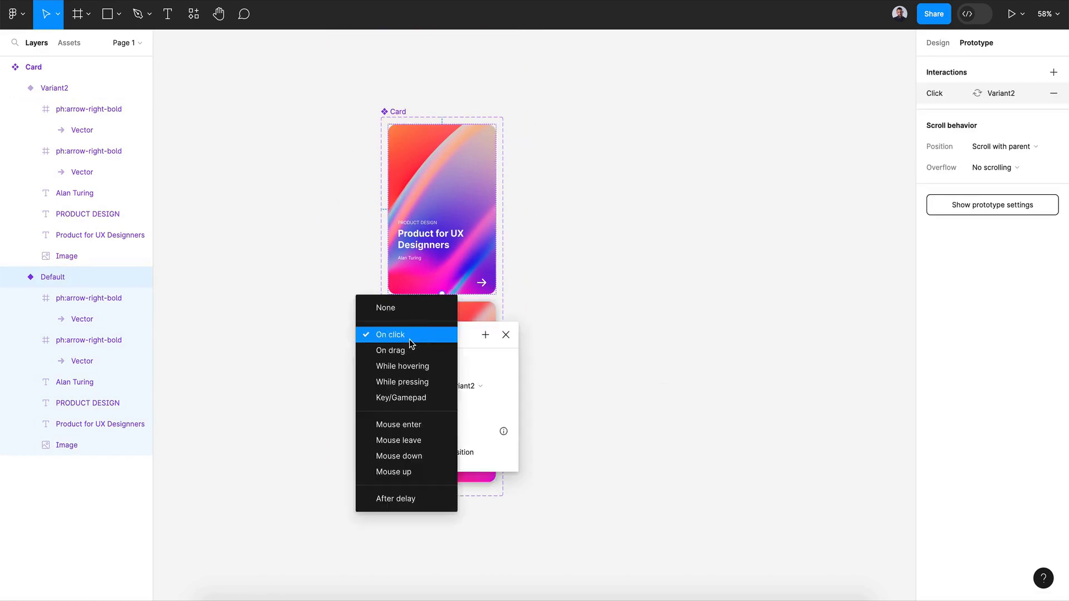
{"action": "left_click", "coordinate": [400, 369]}
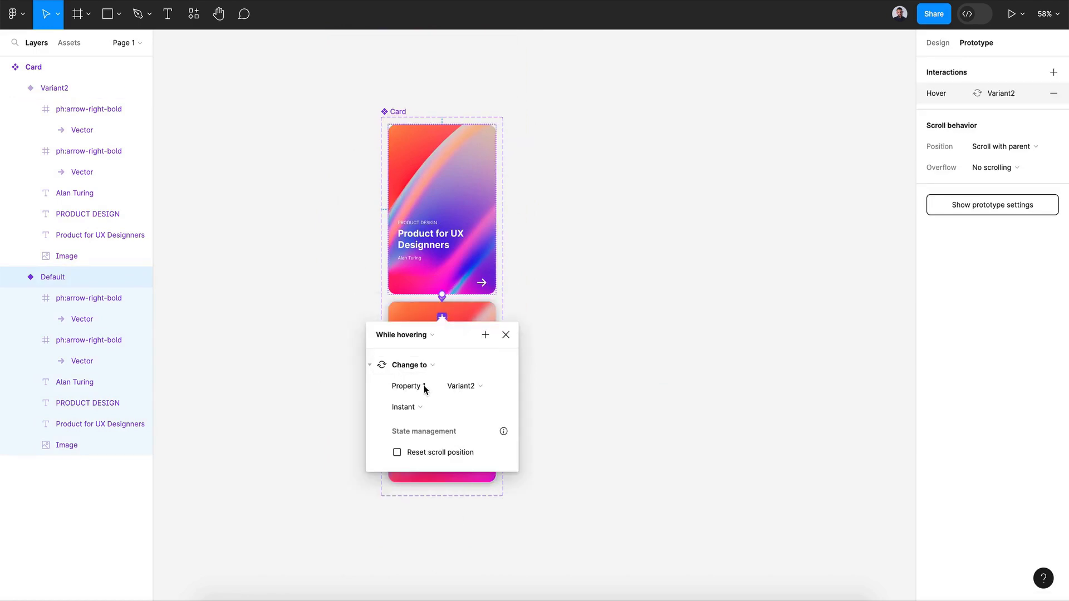
{"action": "left_click", "coordinate": [423, 407]}
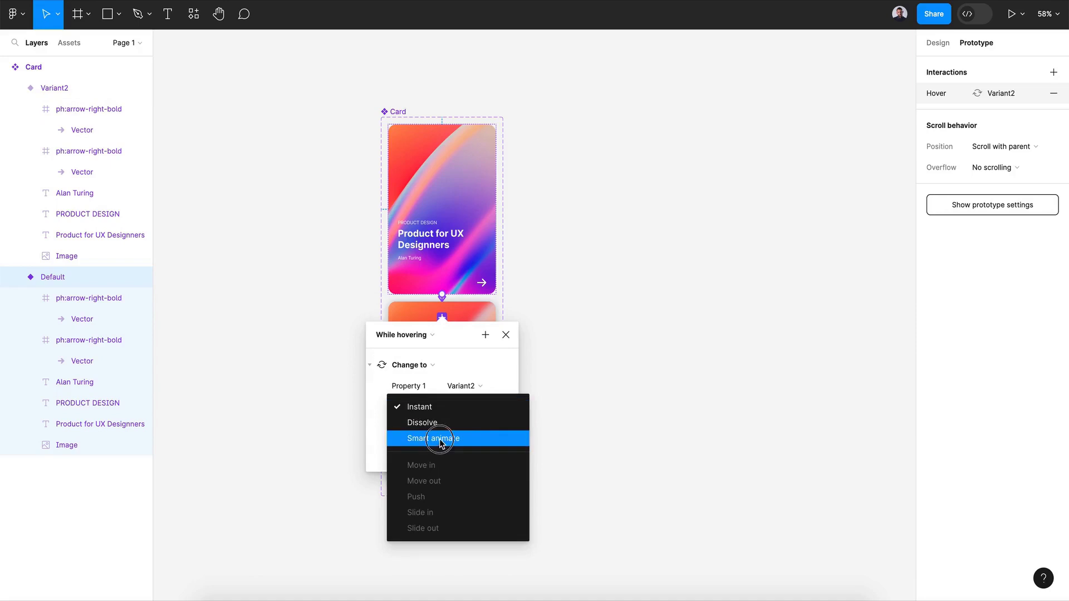
{"action": "left_click", "coordinate": [440, 440]}
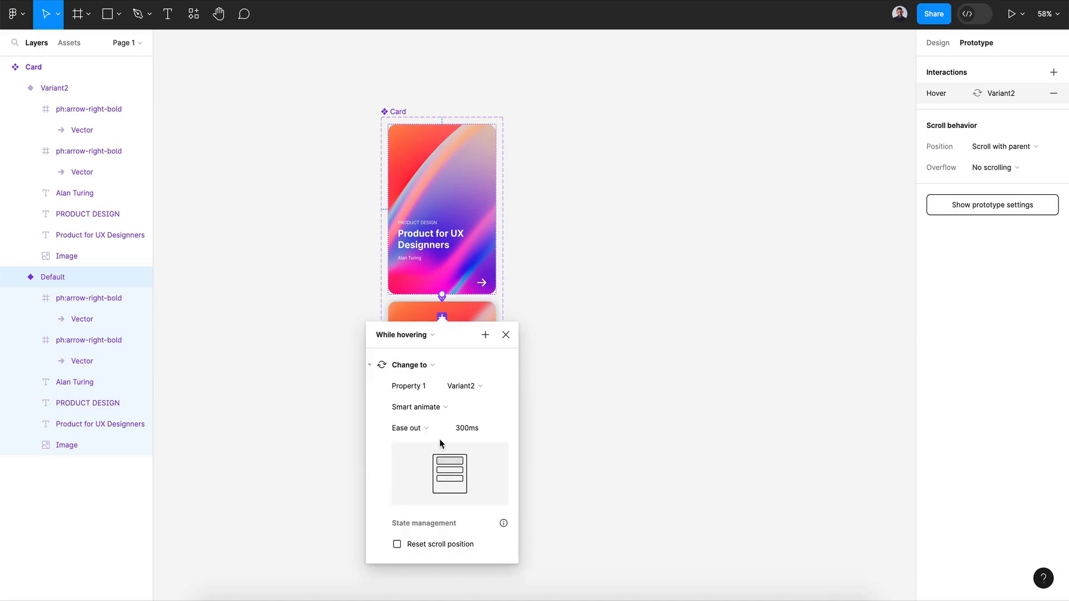
{"action": "left_click", "coordinate": [409, 428]}
{"action": "left_click", "coordinate": [442, 535]}
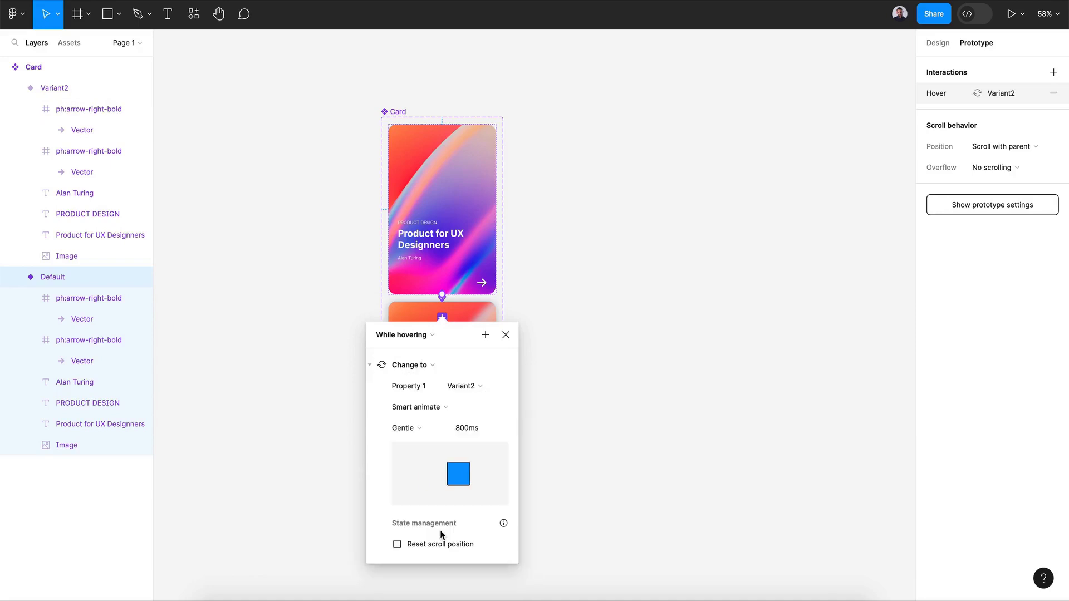
{"action": "left_click", "coordinate": [506, 335]}
{"action": "left_click", "coordinate": [634, 337]}
{"action": "scroll", "coordinate": [634, 336], "scroll_direction": "right", "scroll_amount": 5}
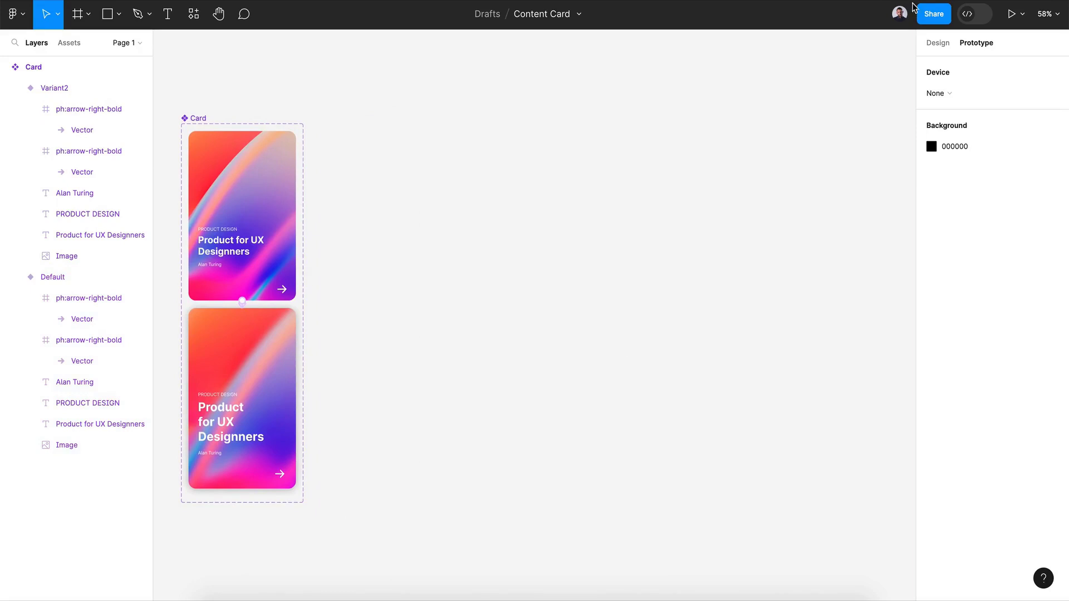
Draw a new 1260×669 frame beside the Card component set
{"action": "left_click", "coordinate": [941, 43]}
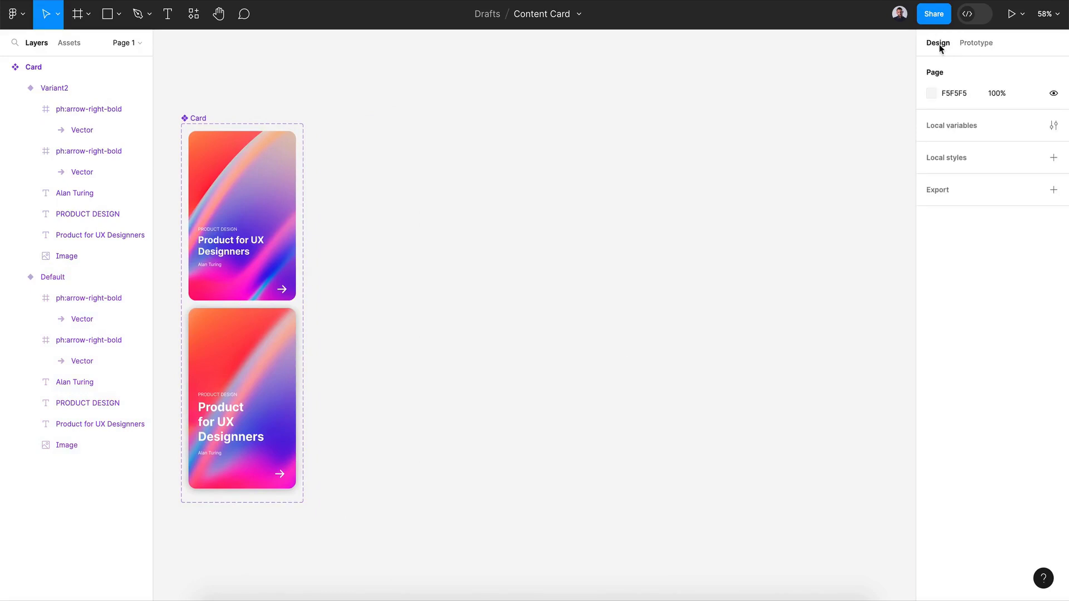
{"action": "left_click", "coordinate": [79, 15]}
{"action": "left_click_drag", "start_coordinate": [412, 146], "coordinate": [876, 399]}
Place a Card instance in Frame 1, duplicate it into three cards, and edit the middle title
{"action": "scroll", "coordinate": [501, 251], "scroll_direction": "right", "scroll_amount": 2}
{"action": "left_click", "coordinate": [69, 43]}
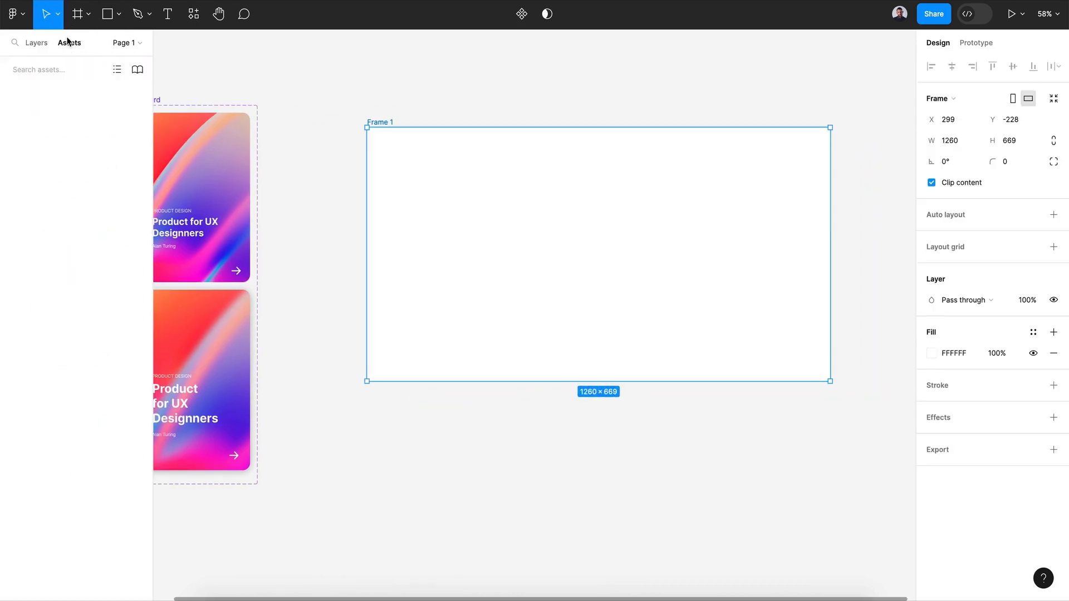
{"action": "left_click_drag", "start_coordinate": [35, 138], "coordinate": [600, 263]}
{"action": "key", "text": "ctrl+d"}
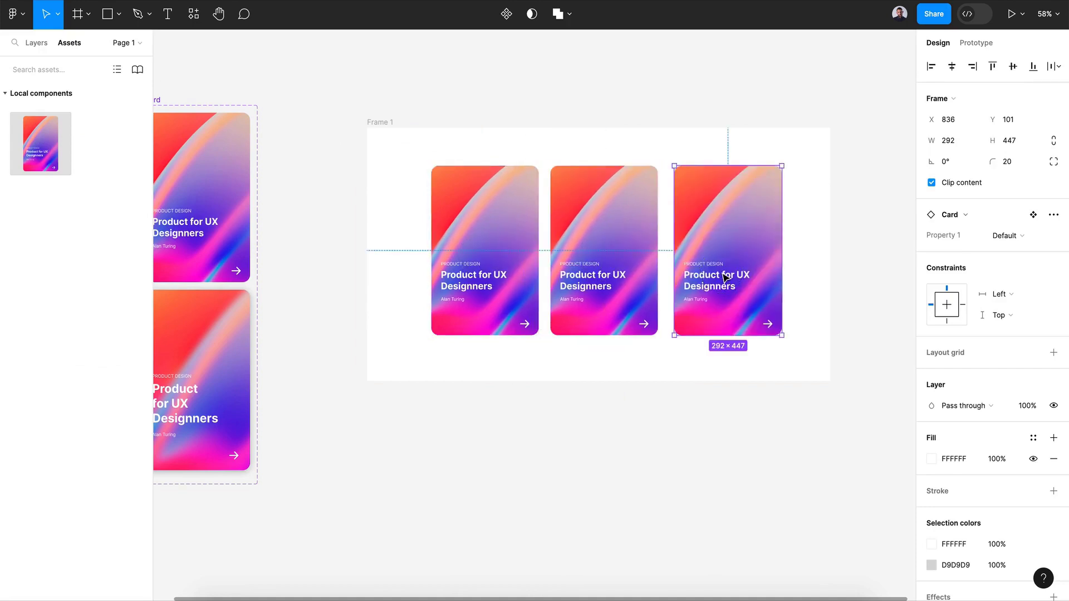
{"action": "scroll", "coordinate": [719, 272], "scroll_direction": "up", "scroll_amount": 3}
{"action": "double_click", "coordinate": [598, 275]}
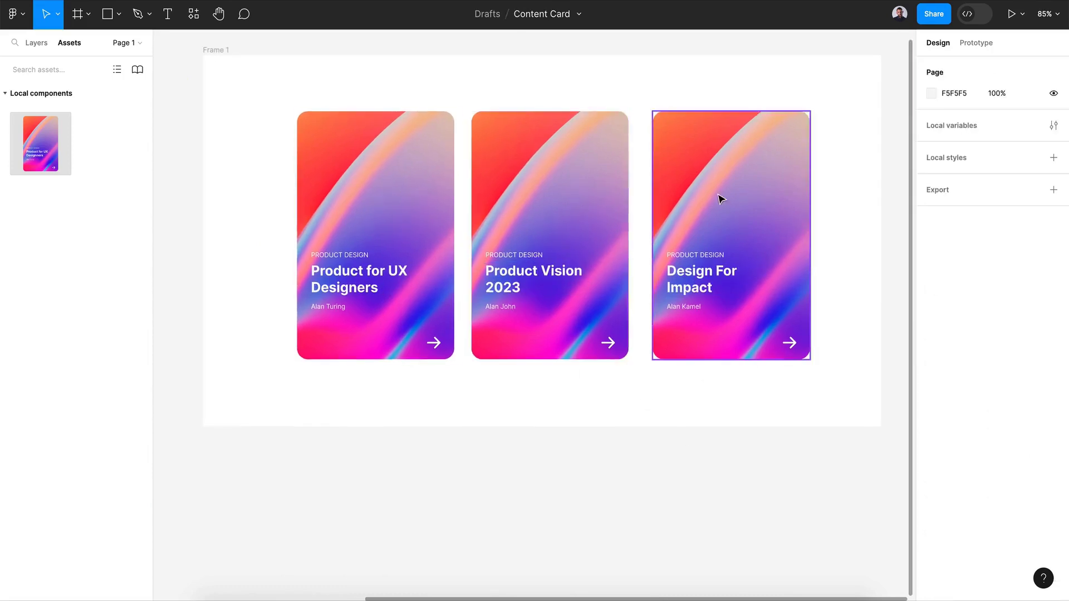
Run the Freepik plugin and search for gradient glass images
{"action": "left_click", "coordinate": [185, 16]}
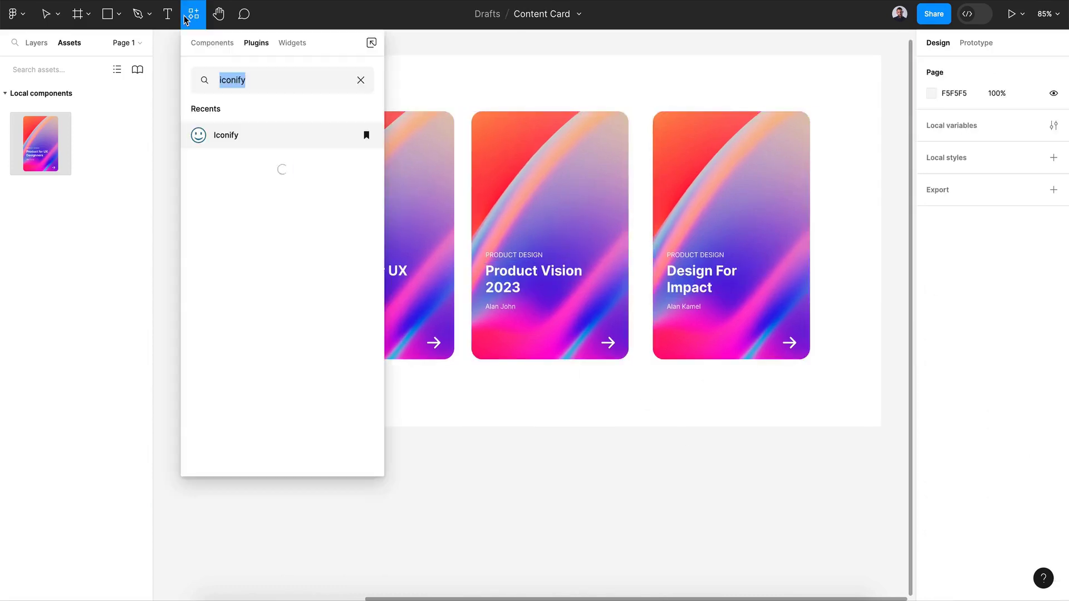
{"action": "double_click", "coordinate": [246, 83]}
{"action": "type", "text": "freep"}
{"action": "type", "text": "i"}
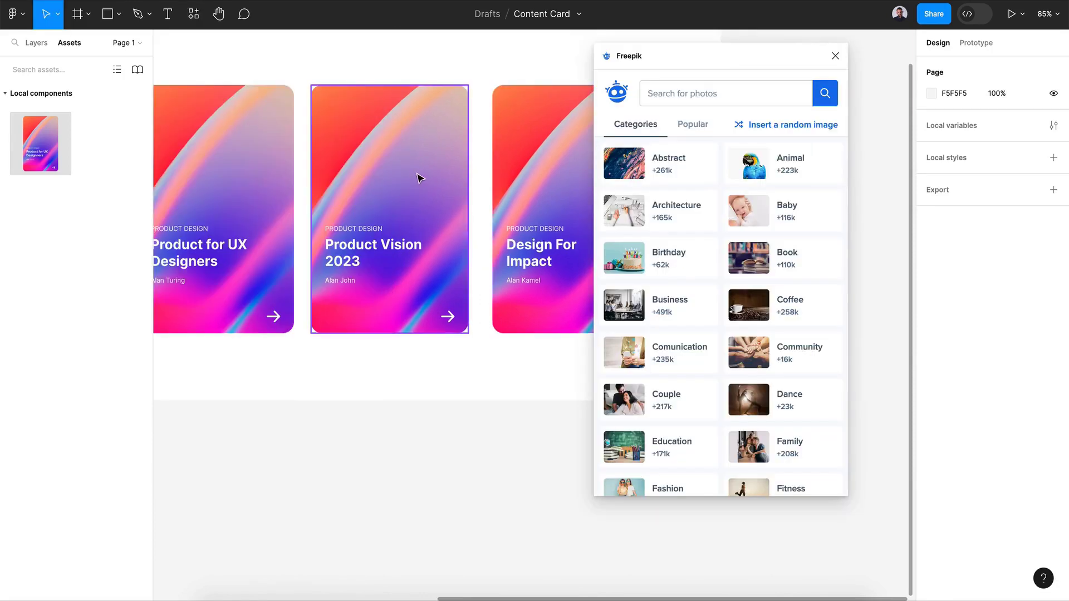
{"action": "left_click", "coordinate": [419, 178]}
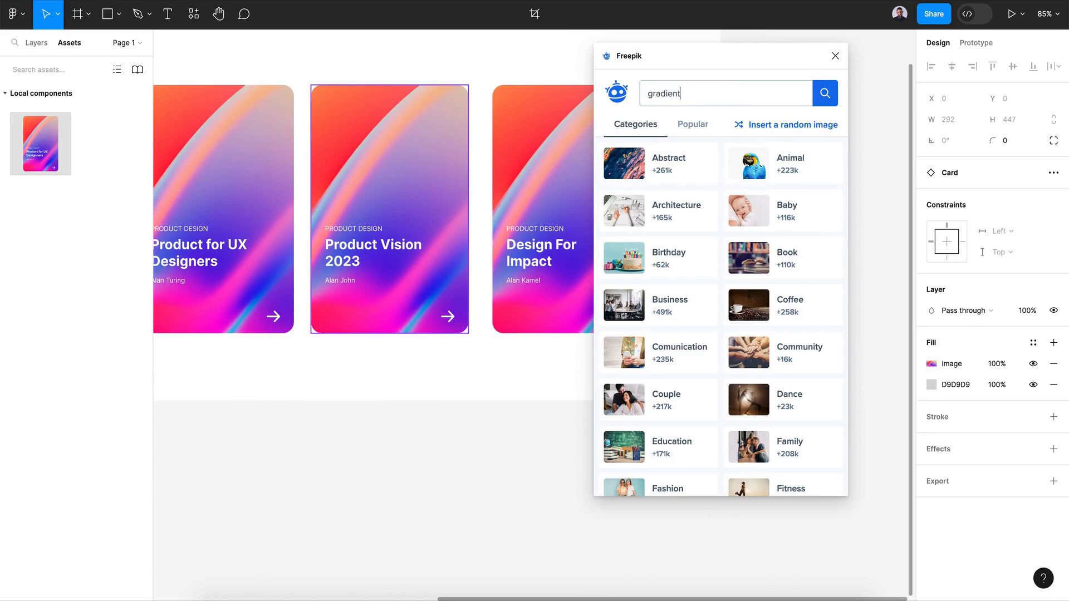
{"action": "key", "text": "Return"}
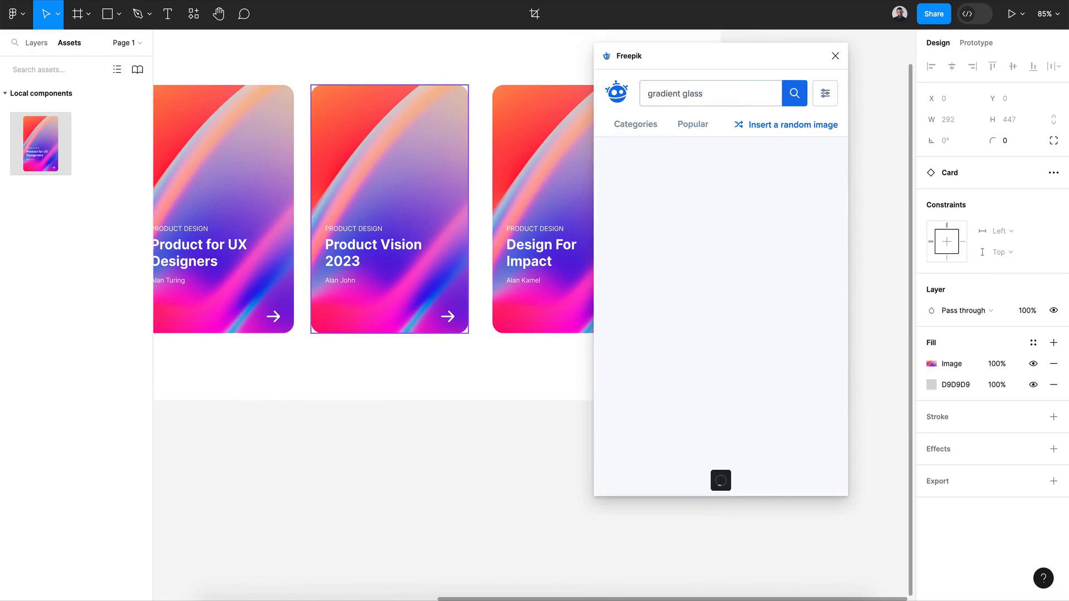
Fill the middle card's image with the pink gradient glass photo
{"action": "left_click", "coordinate": [669, 398]}
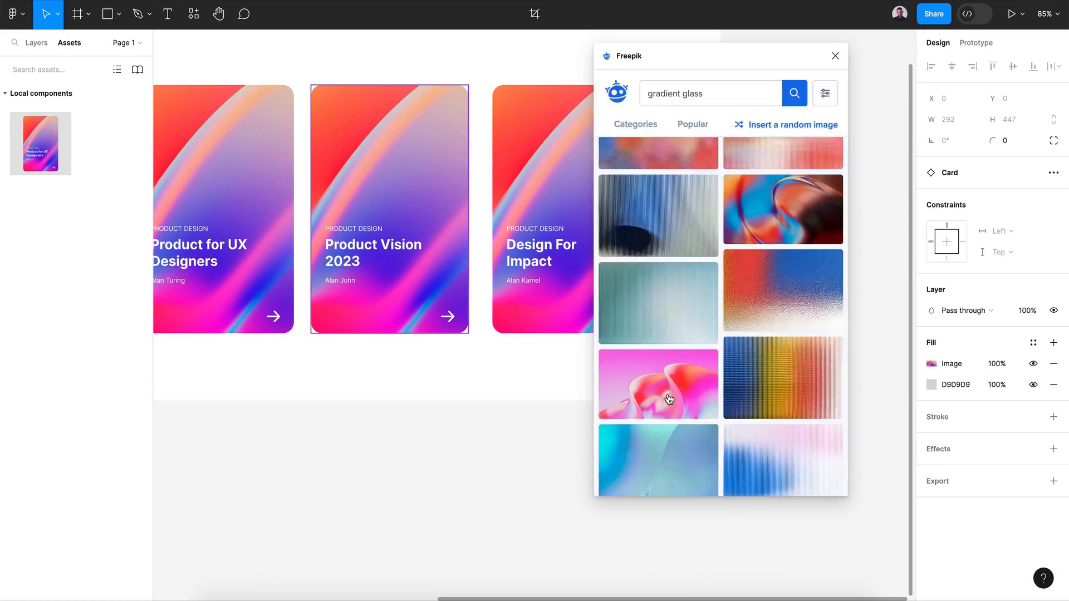
{"action": "scroll", "coordinate": [669, 397], "scroll_direction": "down", "scroll_amount": 5}
{"action": "scroll", "coordinate": [669, 397], "scroll_direction": "down", "scroll_amount": 2}
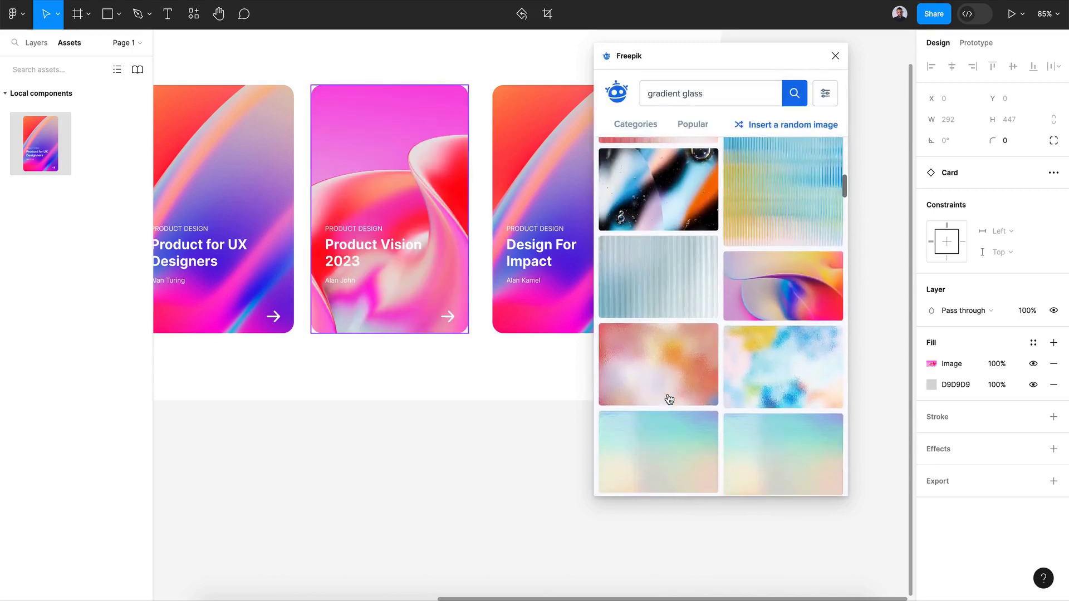
{"action": "left_click", "coordinate": [782, 305]}
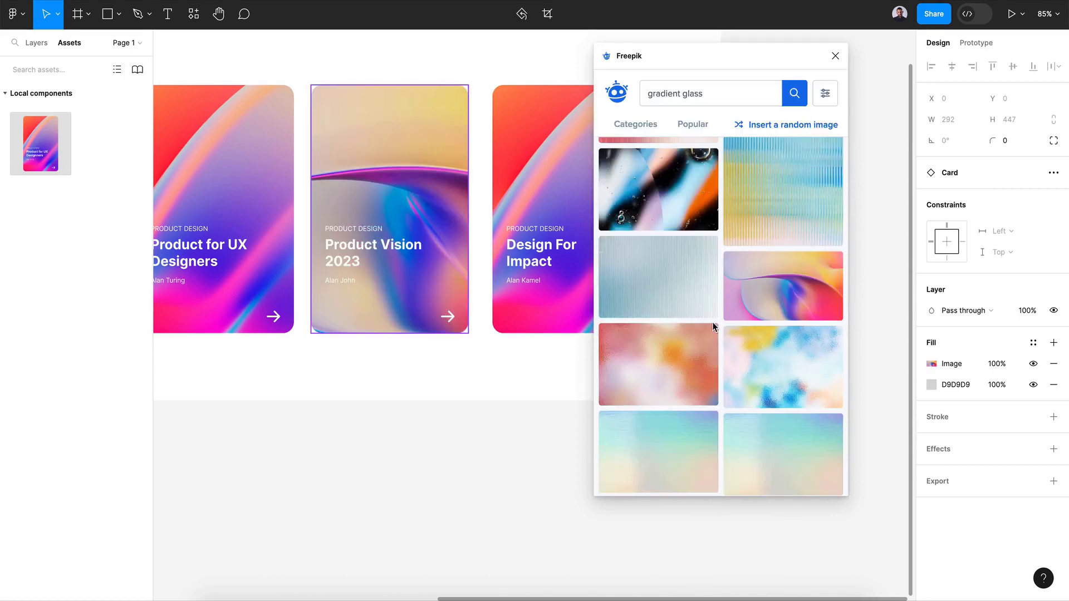
{"action": "scroll", "coordinate": [680, 363], "scroll_direction": "down", "scroll_amount": 10}
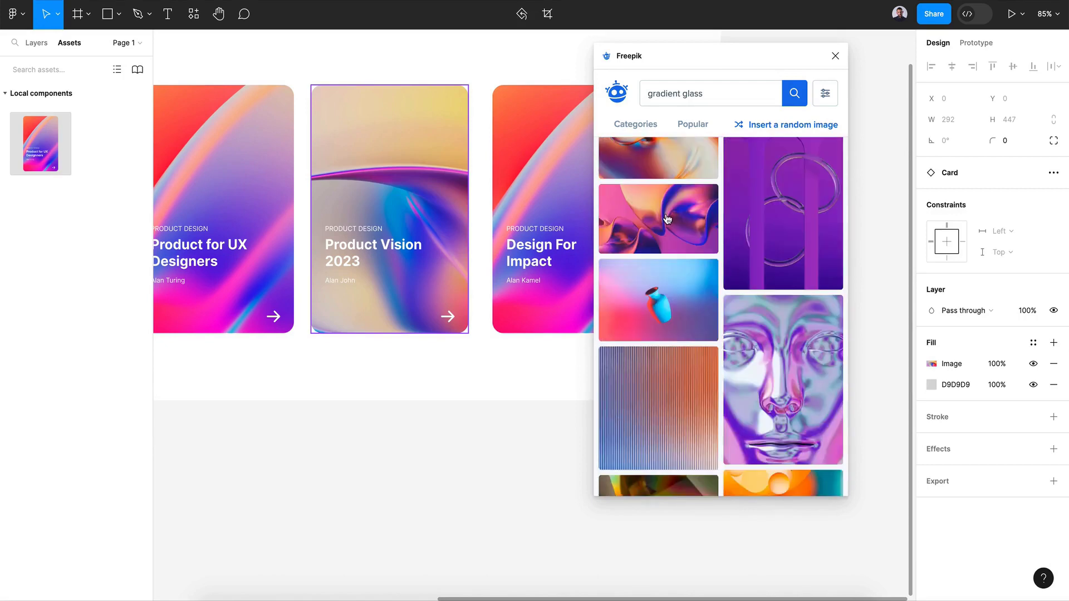
{"action": "left_click", "coordinate": [668, 218]}
Fill the third card's image with the orange-purple wave photo
{"action": "key", "text": "Tab"}
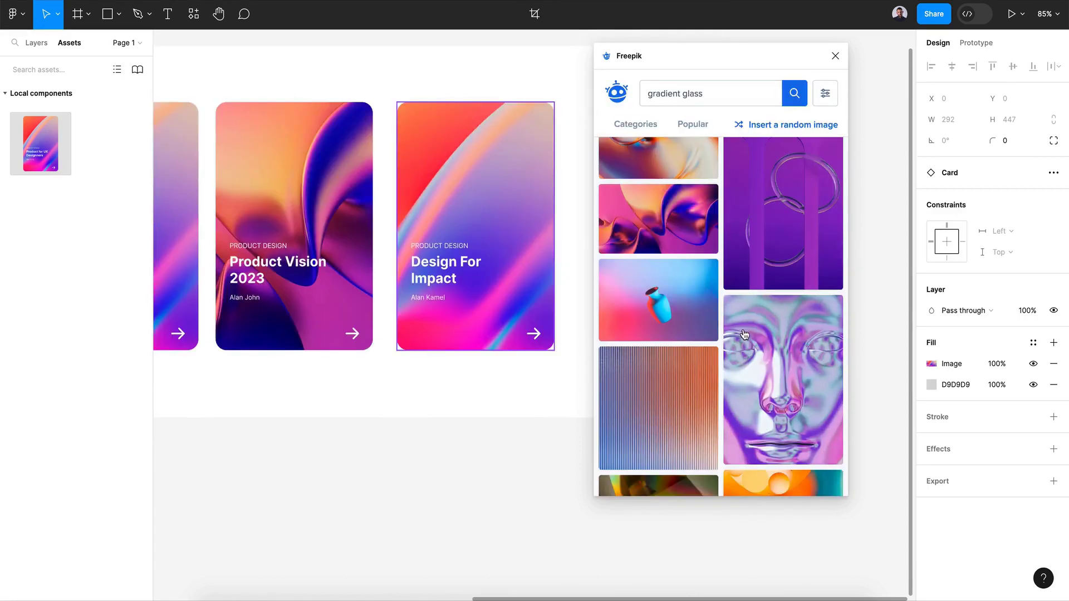
{"action": "scroll", "coordinate": [744, 334], "scroll_direction": "down", "scroll_amount": 10}
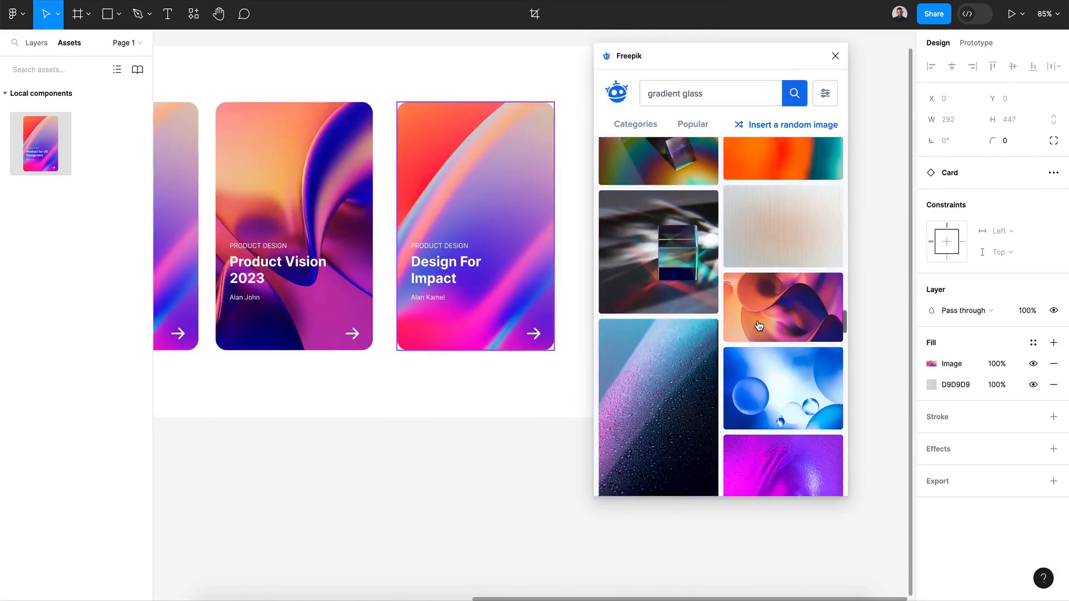
{"action": "left_click", "coordinate": [759, 326]}
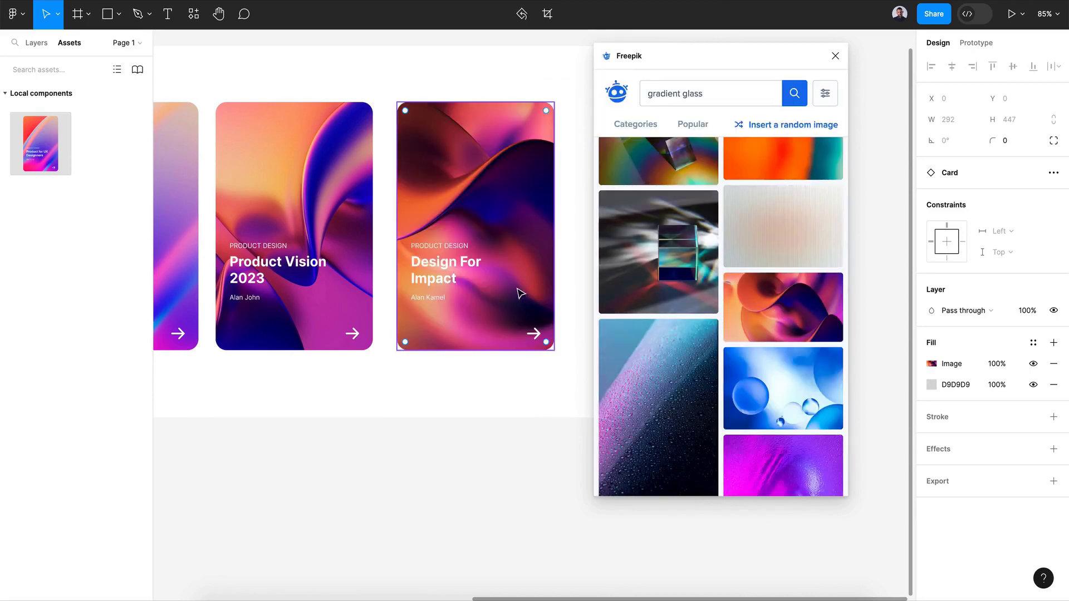
{"action": "scroll", "coordinate": [346, 346], "scroll_direction": "down", "scroll_amount": 5}
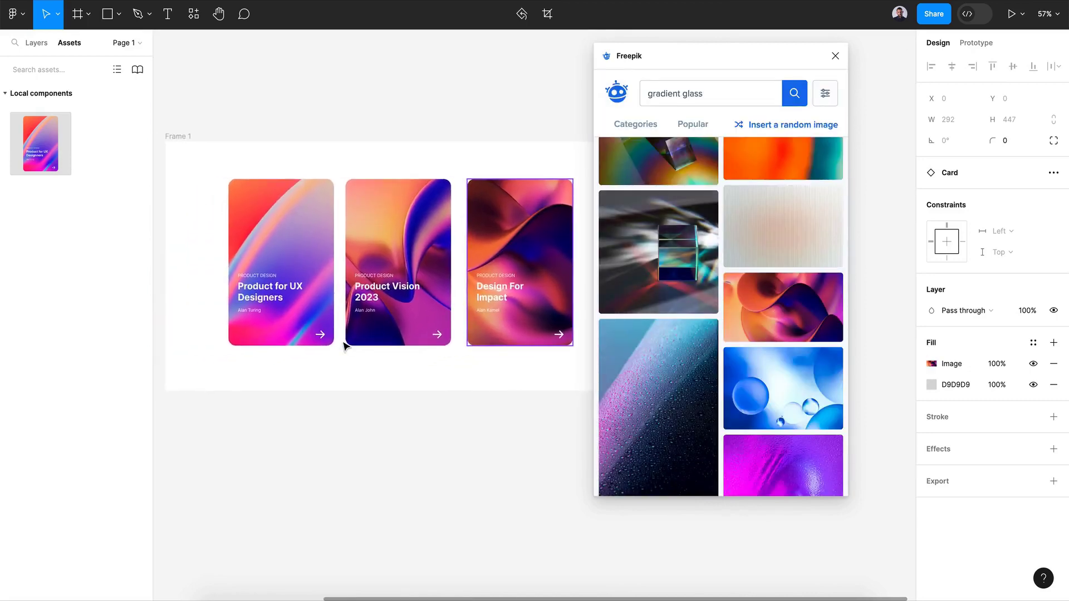
Fill Frame 1's background with the dark teal Freepik photo
{"action": "left_click", "coordinate": [174, 136]}
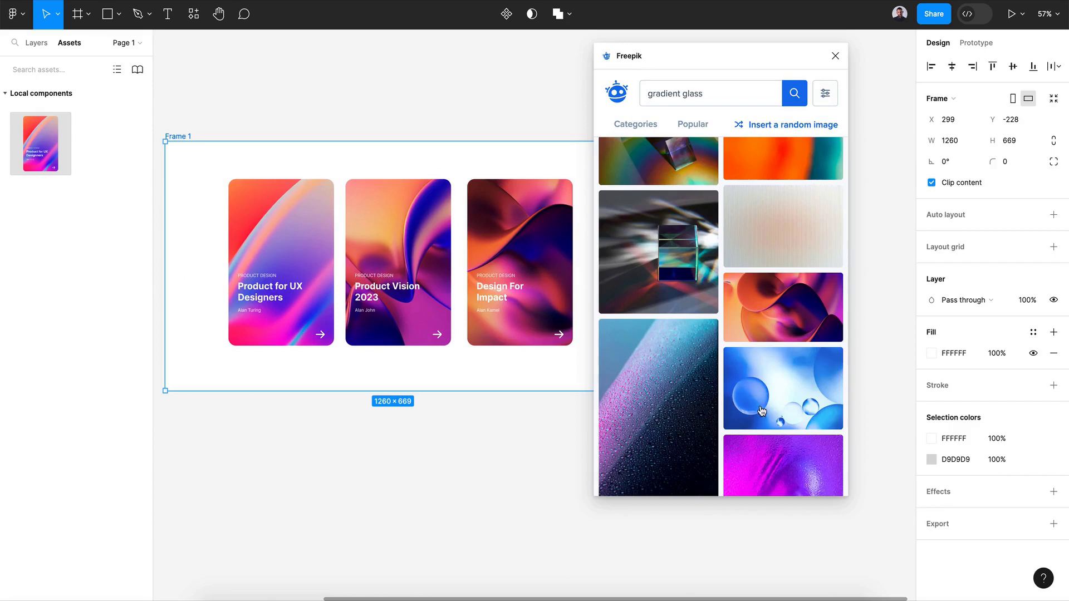
{"action": "scroll", "coordinate": [748, 412], "scroll_direction": "down", "scroll_amount": 1}
{"action": "scroll", "coordinate": [749, 412], "scroll_direction": "down", "scroll_amount": 1}
{"action": "left_click", "coordinate": [658, 289]}
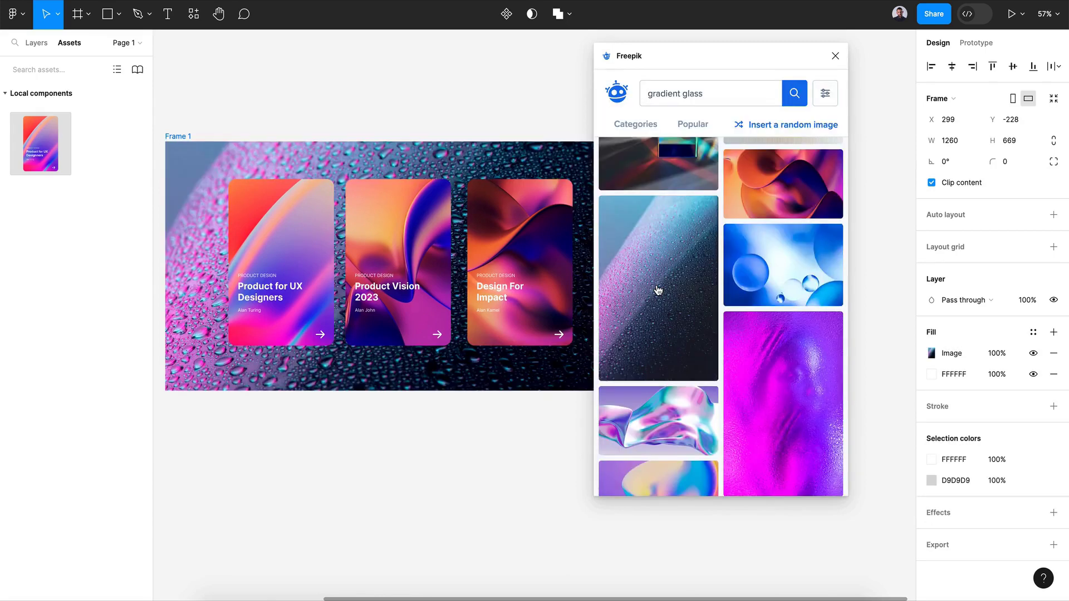
{"action": "scroll", "coordinate": [658, 289], "scroll_direction": "down", "scroll_amount": 4}
{"action": "left_click", "coordinate": [681, 259]}
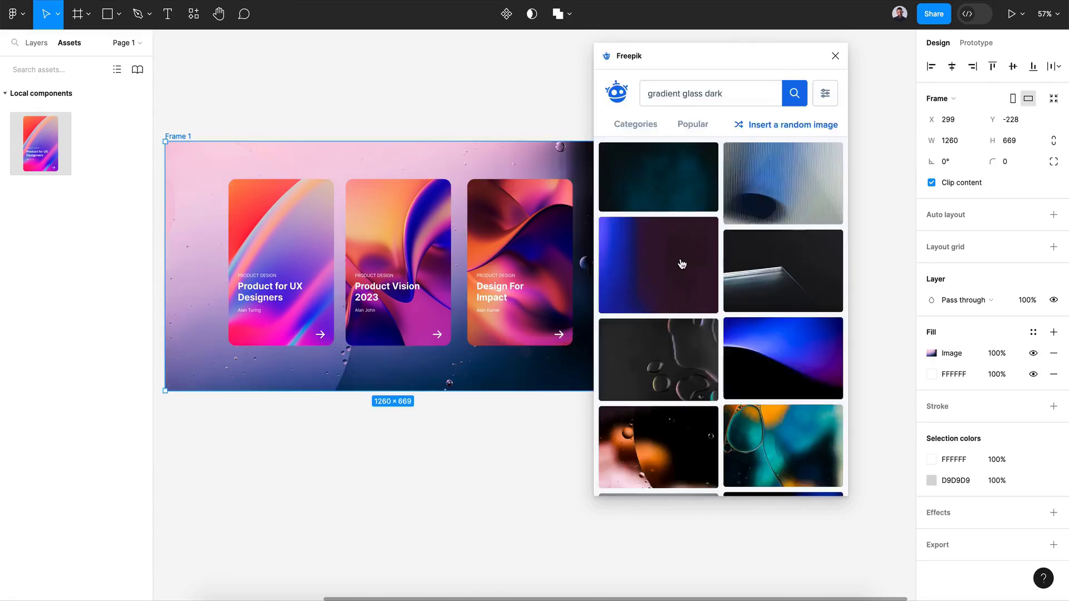
{"action": "left_click", "coordinate": [658, 177]}
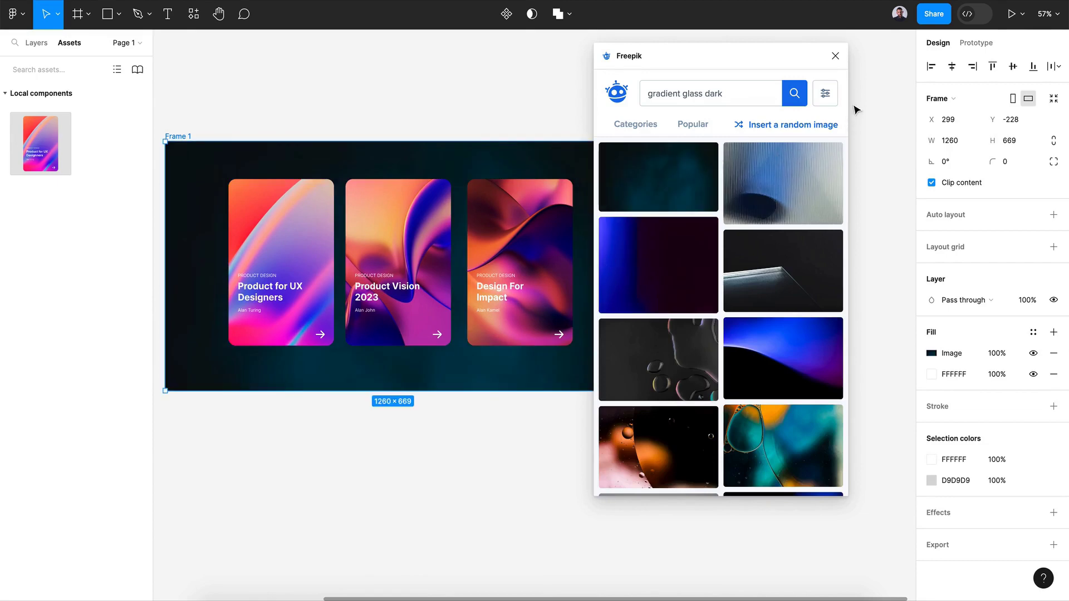
Close the Freepik image panel and return to the frame
{"action": "left_click", "coordinate": [835, 56]}
{"action": "scroll", "coordinate": [662, 384], "scroll_direction": "left", "scroll_amount": 5}
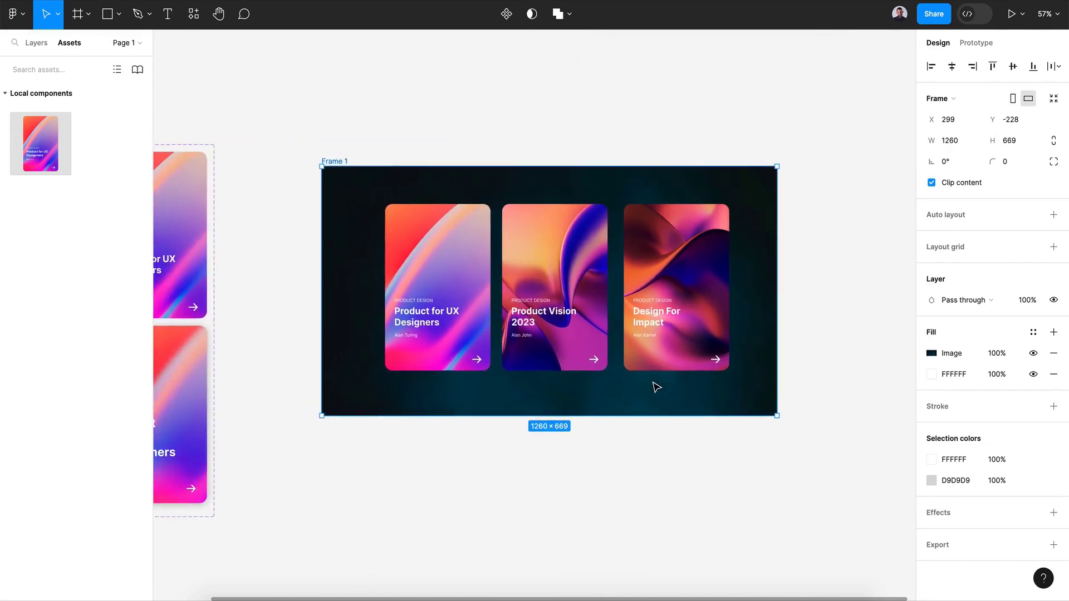
{"action": "scroll", "coordinate": [550, 443], "scroll_direction": "up", "scroll_amount": 3}
{"action": "scroll", "coordinate": [550, 439], "scroll_direction": "up", "scroll_amount": 2}
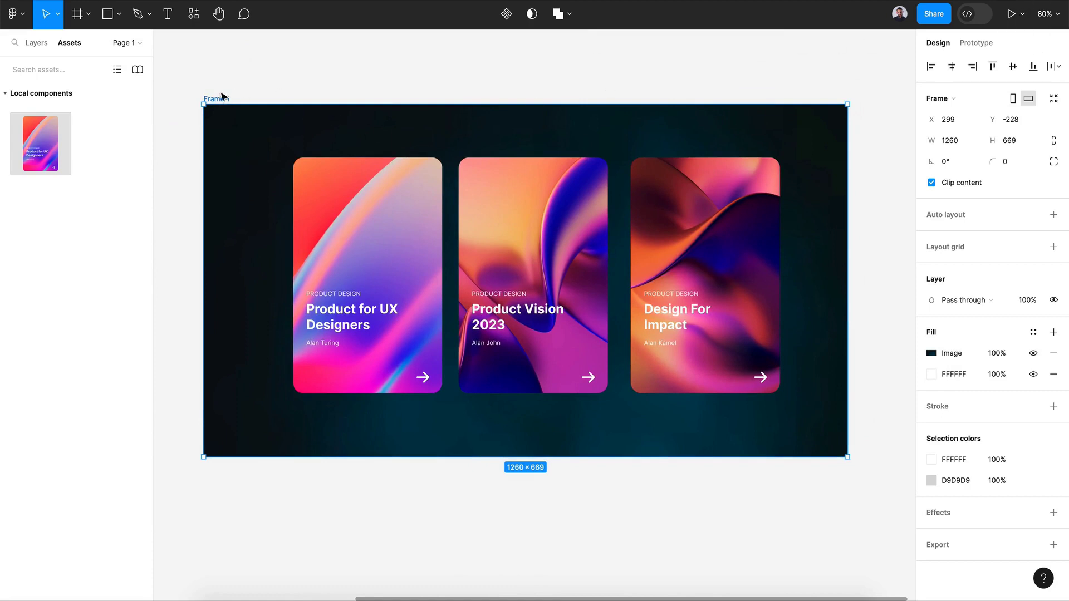
{"action": "left_click", "coordinate": [1012, 19]}
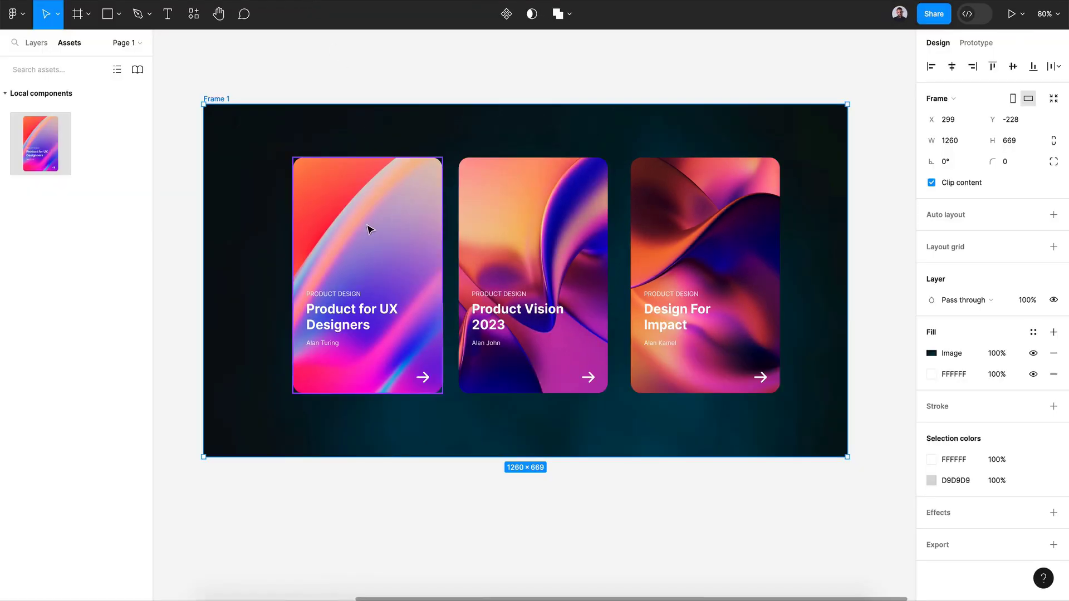
{"action": "scroll", "coordinate": [368, 229], "scroll_direction": "left", "scroll_amount": 10}
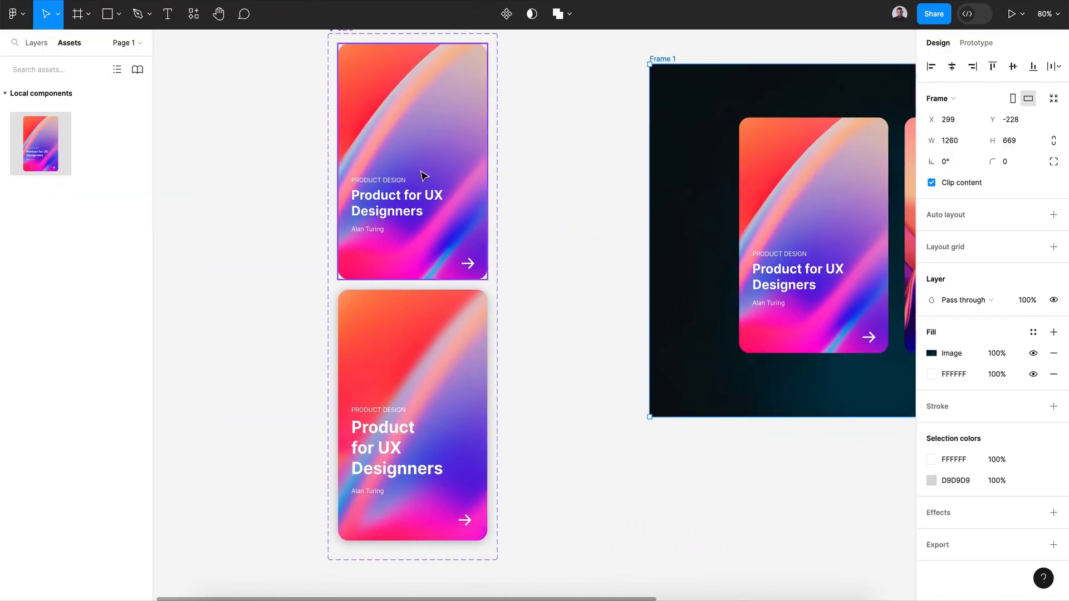
Enlarge the top Card variant's image to 358 × 544, nudge it down, and preview the prototype
{"action": "left_click", "coordinate": [427, 150]}
{"action": "left_click_drag", "start_coordinate": [333, 135], "coordinate": [320, 136]}
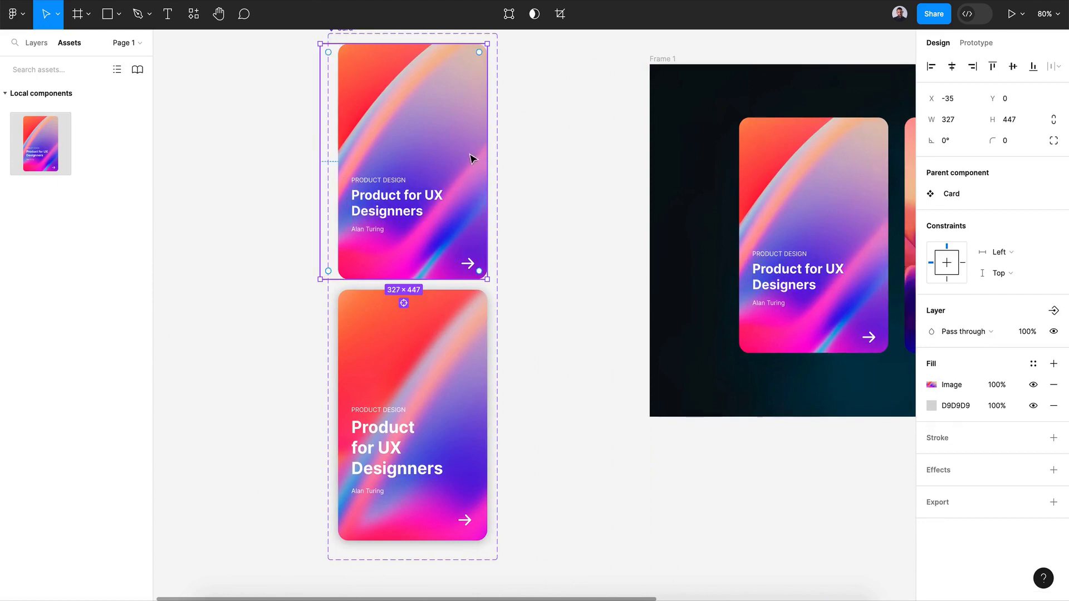
{"action": "left_click_drag", "start_coordinate": [490, 159], "coordinate": [503, 159]}
{"action": "left_click_drag", "start_coordinate": [443, 41], "coordinate": [443, 35]}
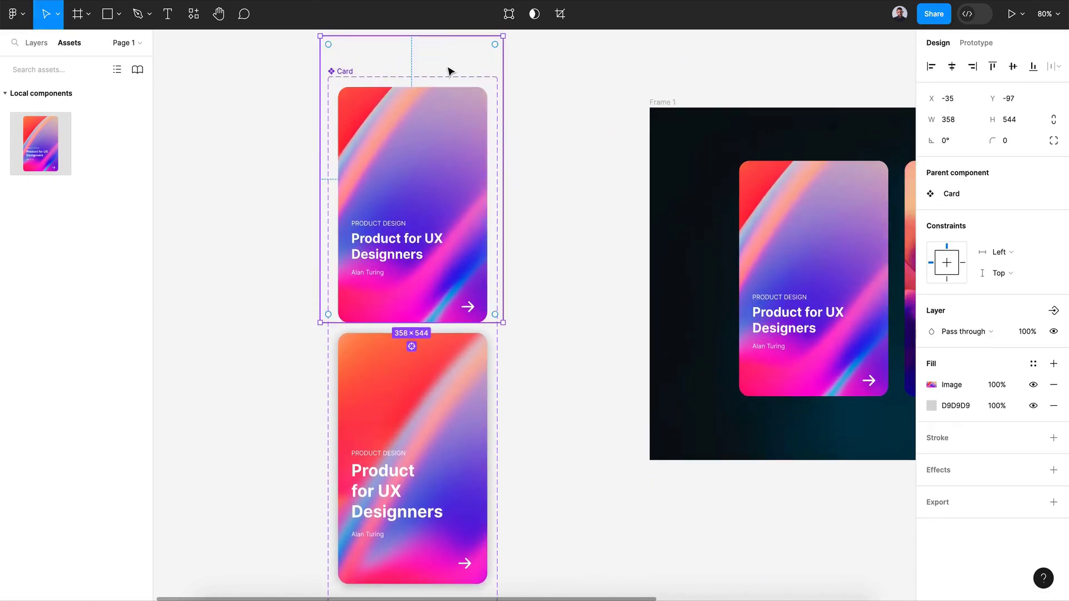
{"action": "key", "text": "shift+Down"}
{"action": "key", "text": "shift+Down"}
{"action": "key", "text": "shift+Down"}
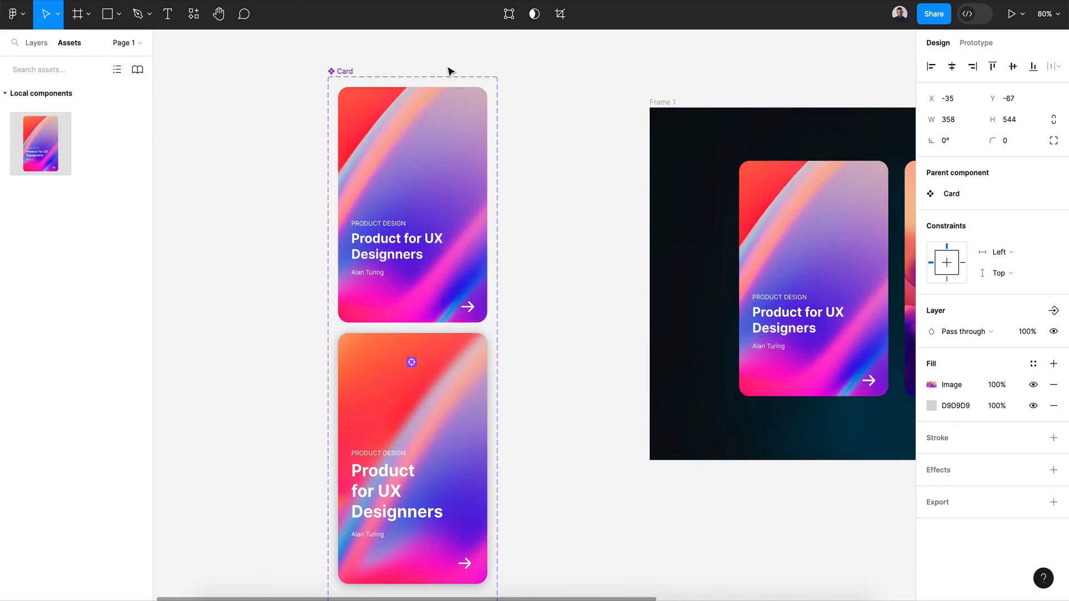
{"action": "key", "text": "shift+Down"}
{"action": "key", "text": "ctrl+alt+Return"}
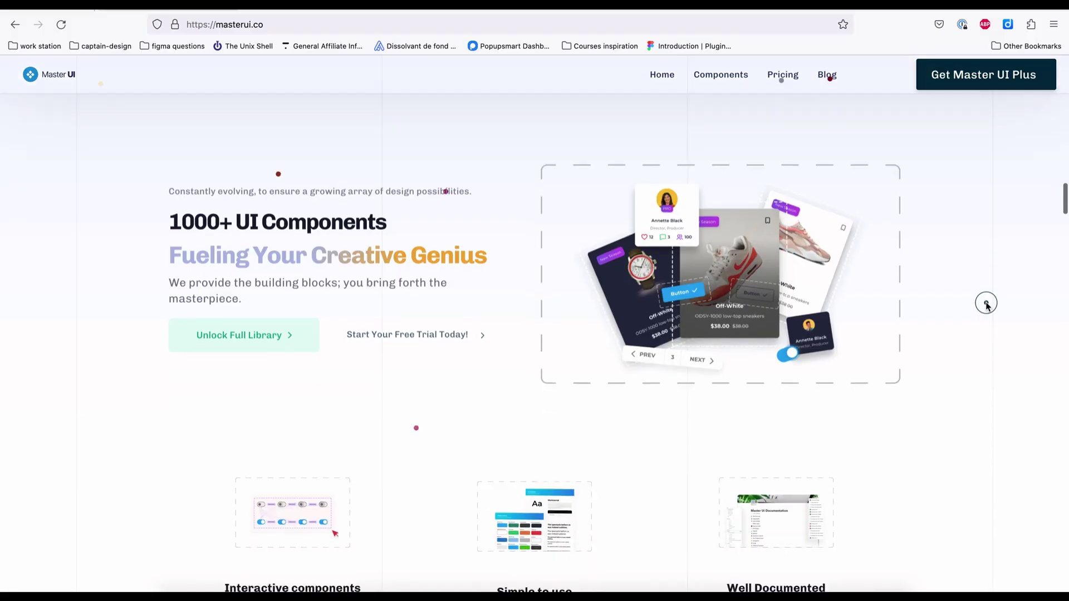
Scroll down the masterui.co homepage through its buttons, cards and navigation components
{"action": "scroll", "coordinate": [987, 305], "scroll_direction": "down", "scroll_amount": 3}
{"action": "scroll", "coordinate": [987, 305], "scroll_direction": "down", "scroll_amount": 5}
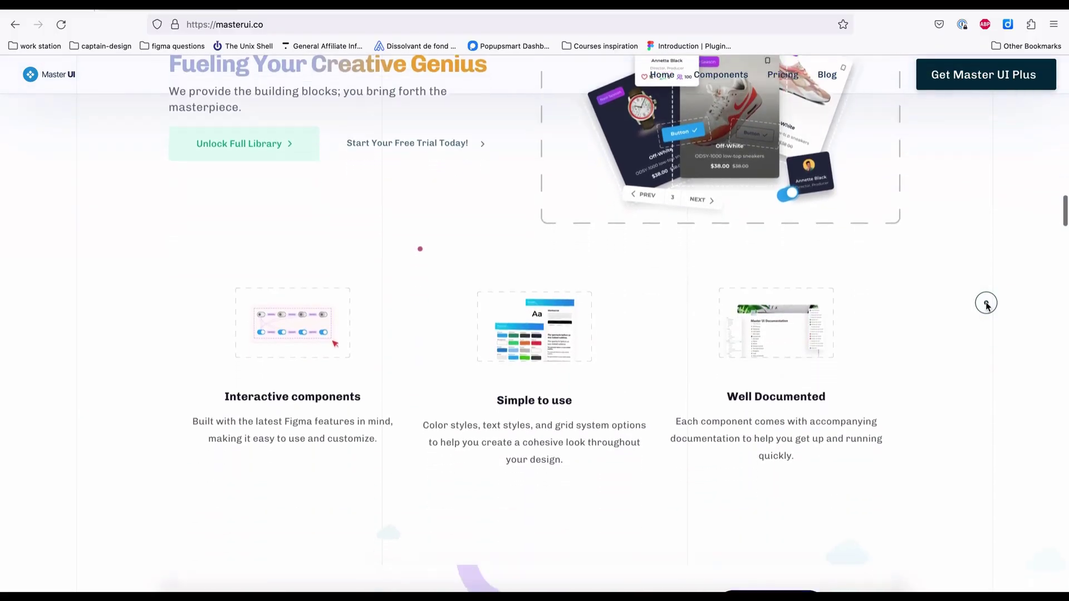
{"action": "scroll", "coordinate": [987, 305], "scroll_direction": "down", "scroll_amount": 5}
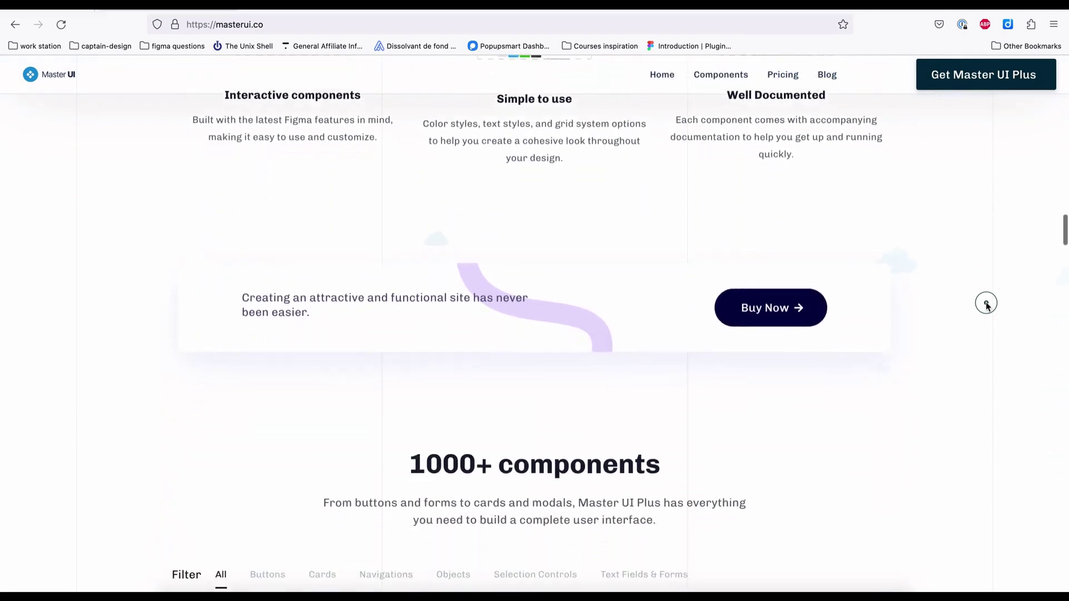
{"action": "scroll", "coordinate": [987, 305], "scroll_direction": "down", "scroll_amount": 2}
{"action": "scroll", "coordinate": [987, 305], "scroll_direction": "down", "scroll_amount": 2}
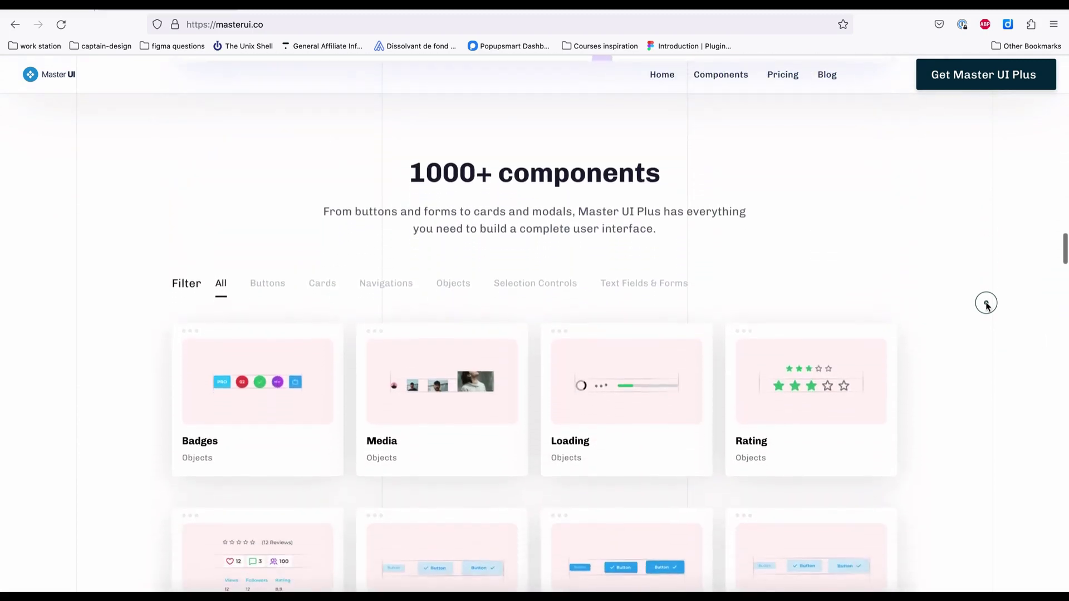
{"action": "scroll", "coordinate": [986, 305], "scroll_direction": "down", "scroll_amount": 3}
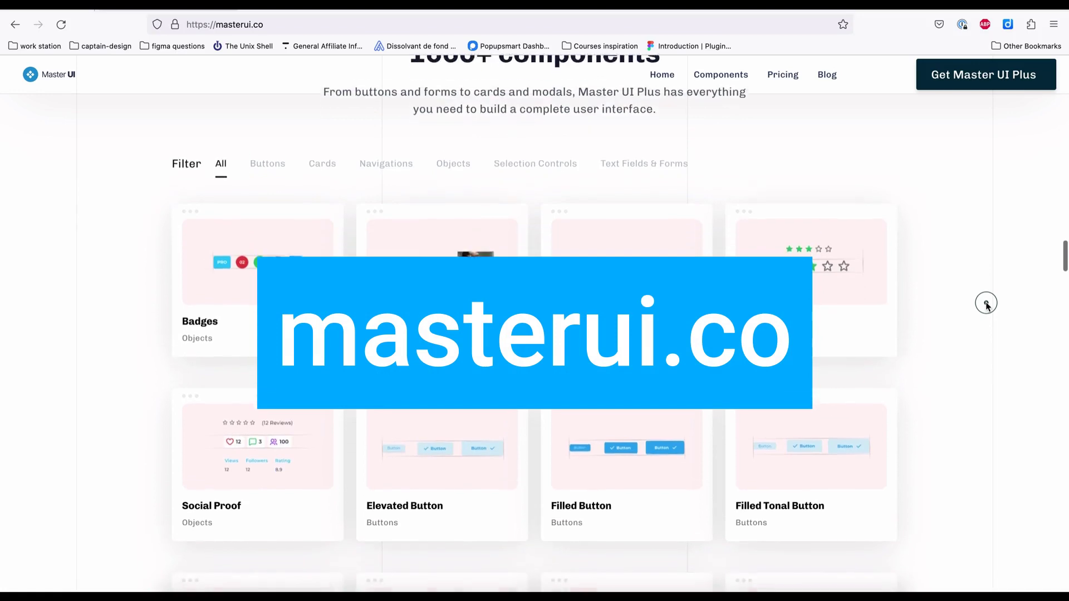
{"action": "scroll", "coordinate": [987, 305], "scroll_direction": "down", "scroll_amount": 7}
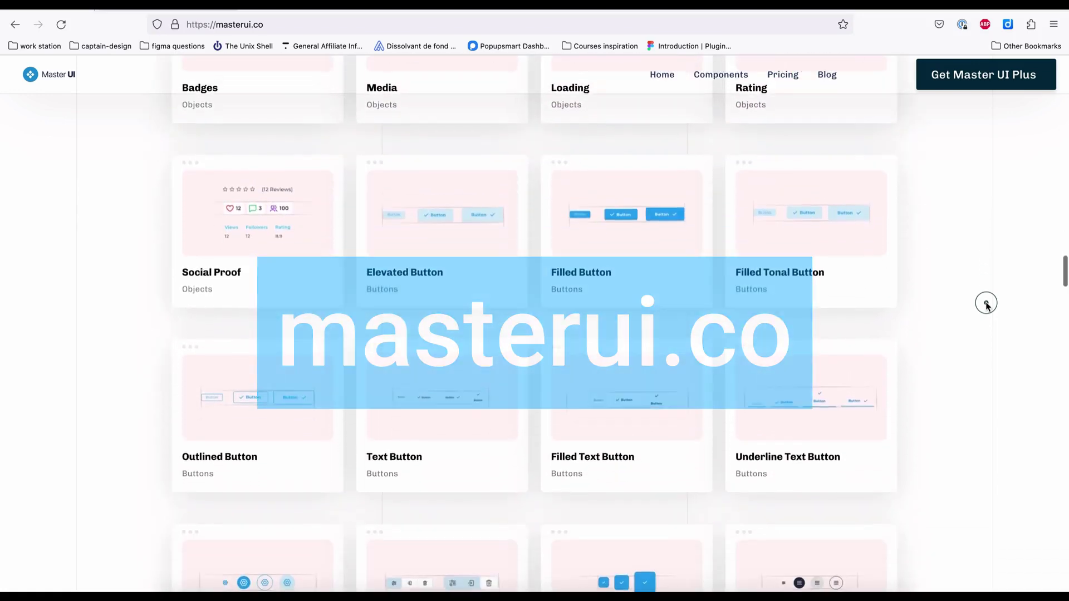
{"action": "scroll", "coordinate": [986, 305], "scroll_direction": "down", "scroll_amount": 10}
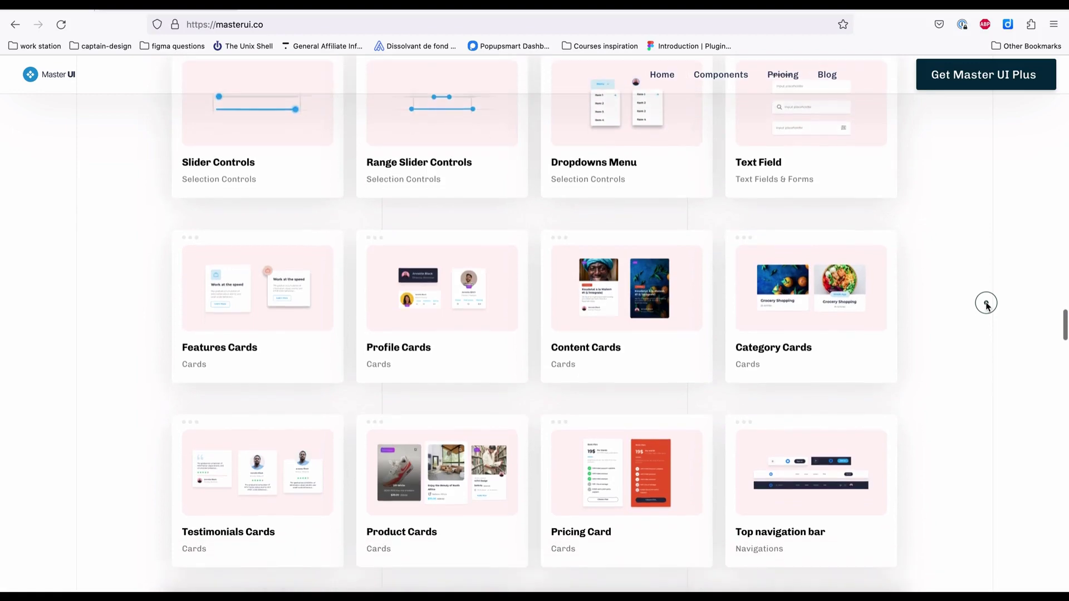
{"action": "scroll", "coordinate": [987, 305], "scroll_direction": "down", "scroll_amount": 5}
{"action": "scroll", "coordinate": [987, 305], "scroll_direction": "down", "scroll_amount": 3}
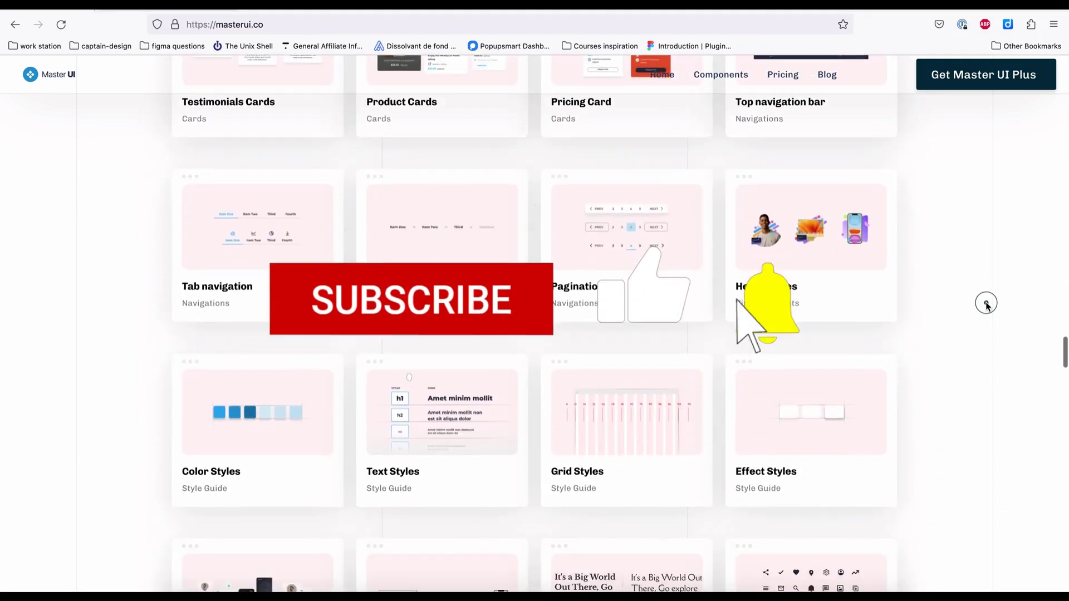